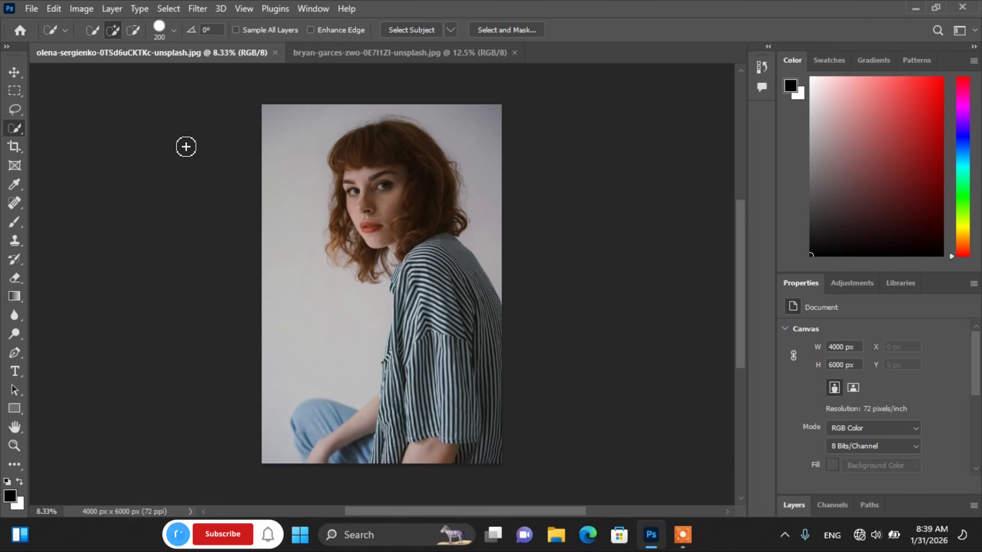
pyautogui.rightClick(15, 128)
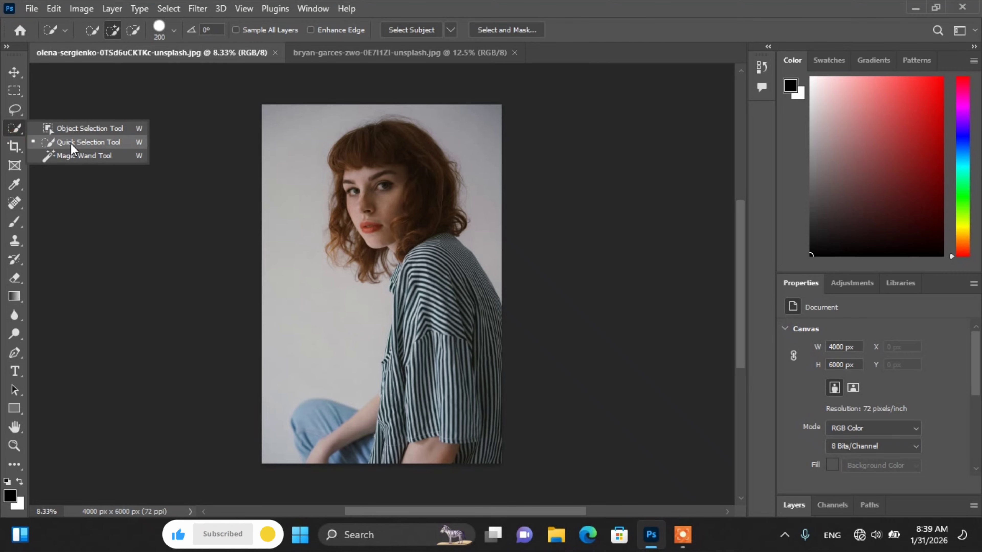
pyautogui.click(105, 147)
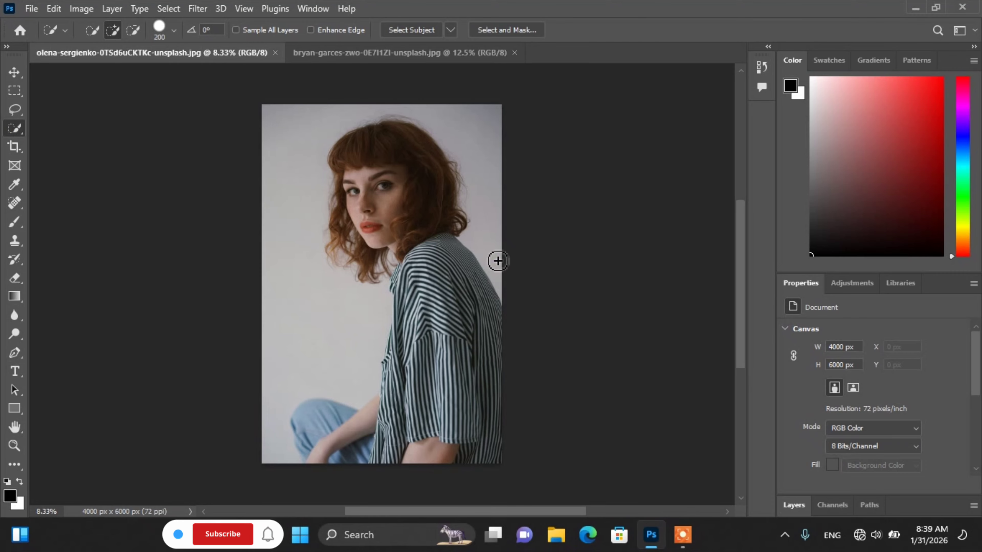
pyautogui.click(454, 128)
pyautogui.hotkey('ctrl', 'z')
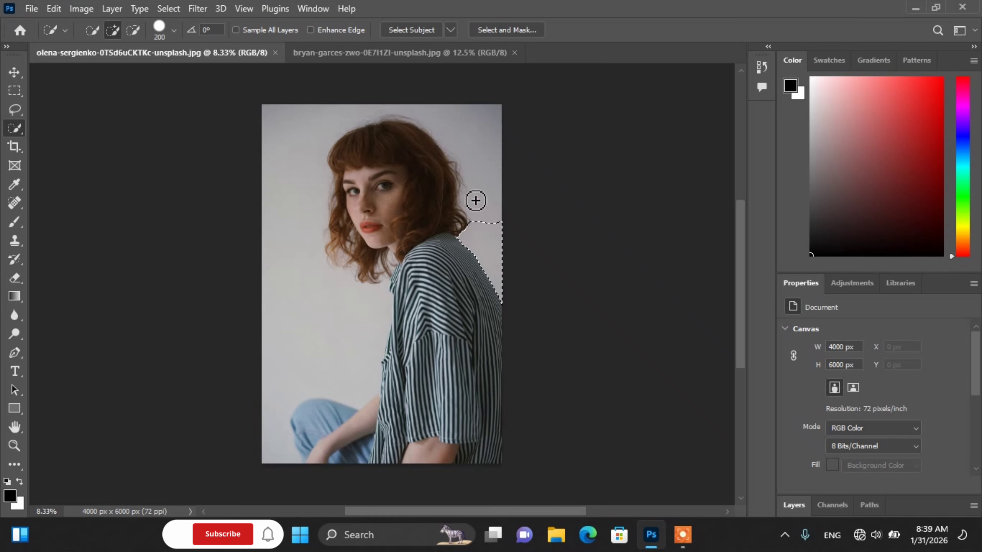
pyautogui.hotkey('ctrl', 'd')
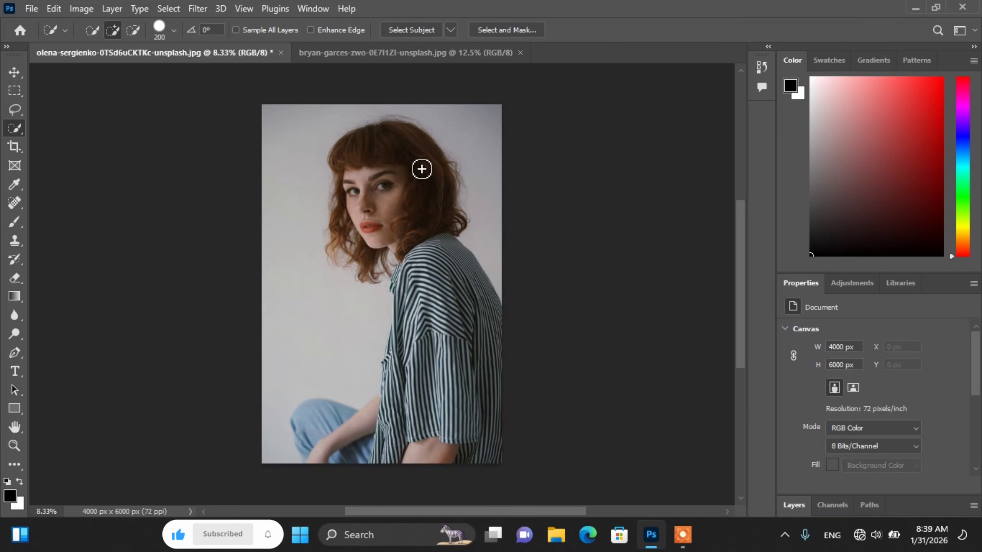
# Select the woman with the Quick Selection tool and subtract the background behind her back and above her head.
pyautogui.moveTo(385, 192)
pyautogui.mouseDown()
pyautogui.moveTo(460, 287)
pyautogui.moveTo(474, 330)
pyautogui.moveTo(478, 295)
pyautogui.moveTo(495, 338)
pyautogui.moveTo(436, 429)
pyautogui.moveTo(414, 394)
pyautogui.moveTo(404, 292)
pyautogui.moveTo(423, 343)
pyautogui.moveTo(414, 417)
pyautogui.moveTo(381, 442)
pyautogui.moveTo(388, 410)
pyautogui.moveTo(358, 433)
pyautogui.moveTo(309, 420)
pyautogui.moveTo(301, 449)
pyautogui.moveTo(326, 461)
pyautogui.mouseUp()
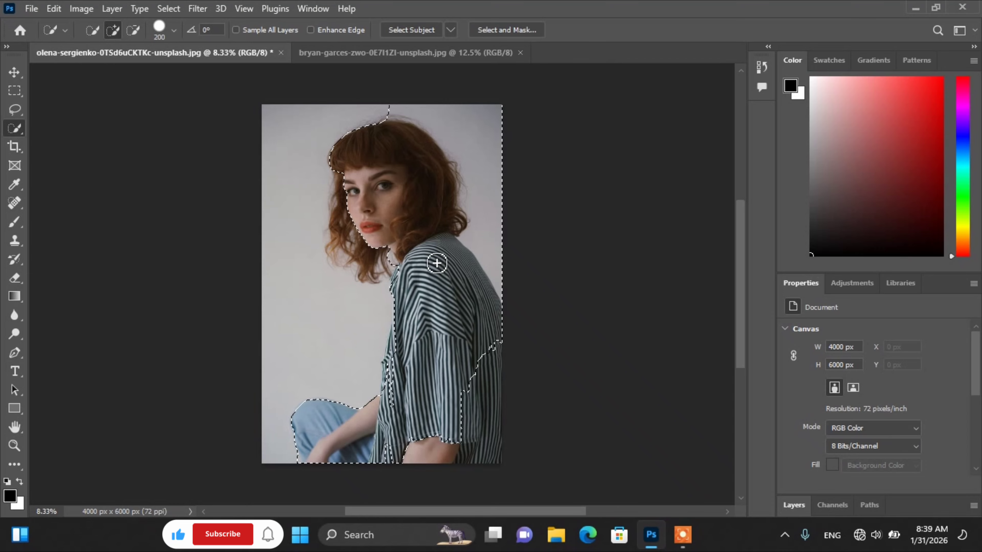
pyautogui.press('alt')
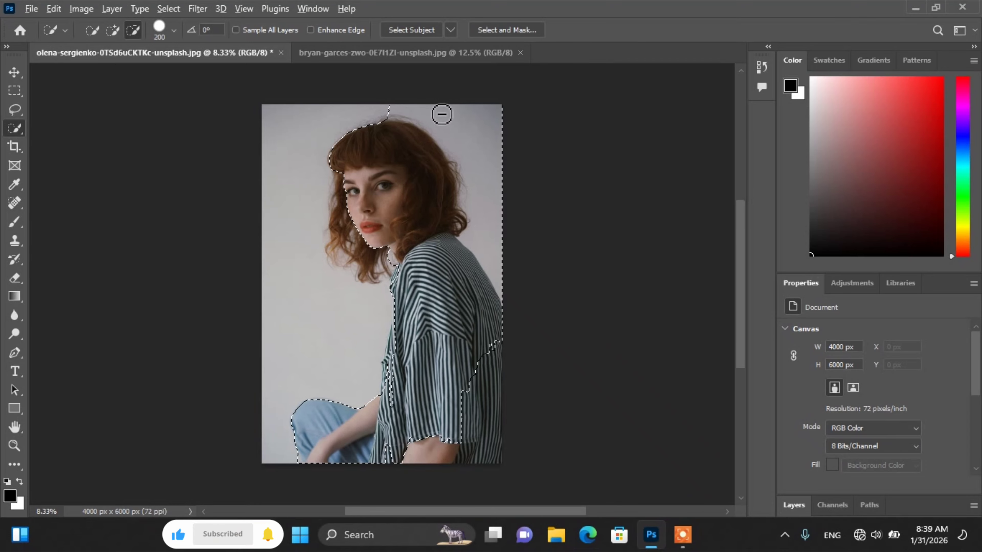
pyautogui.moveTo(442, 114)
pyautogui.mouseDown()
pyautogui.moveTo(471, 142)
pyautogui.moveTo(480, 179)
pyautogui.mouseUp()
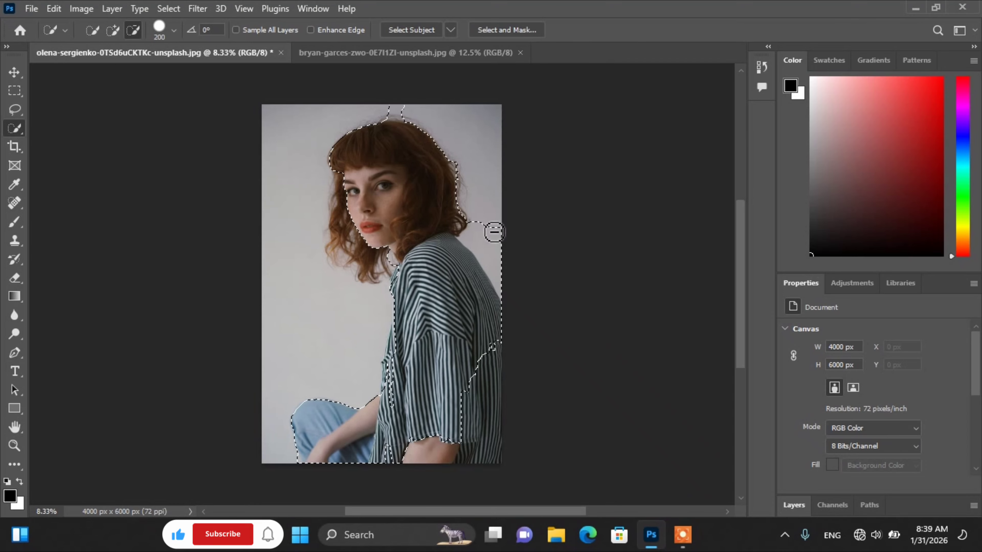
pyautogui.moveTo(495, 232); pyautogui.dragTo(499, 263)
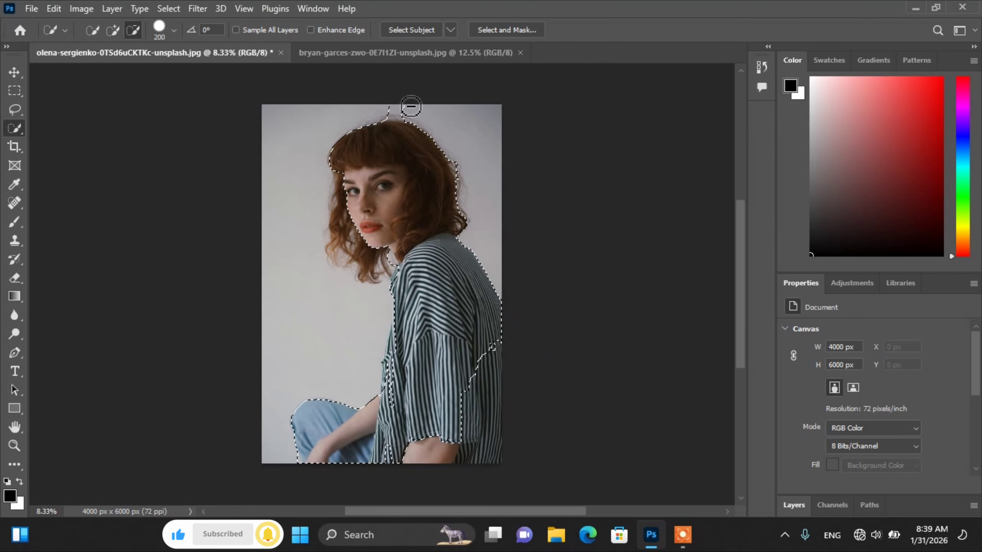
pyautogui.click(394, 110)
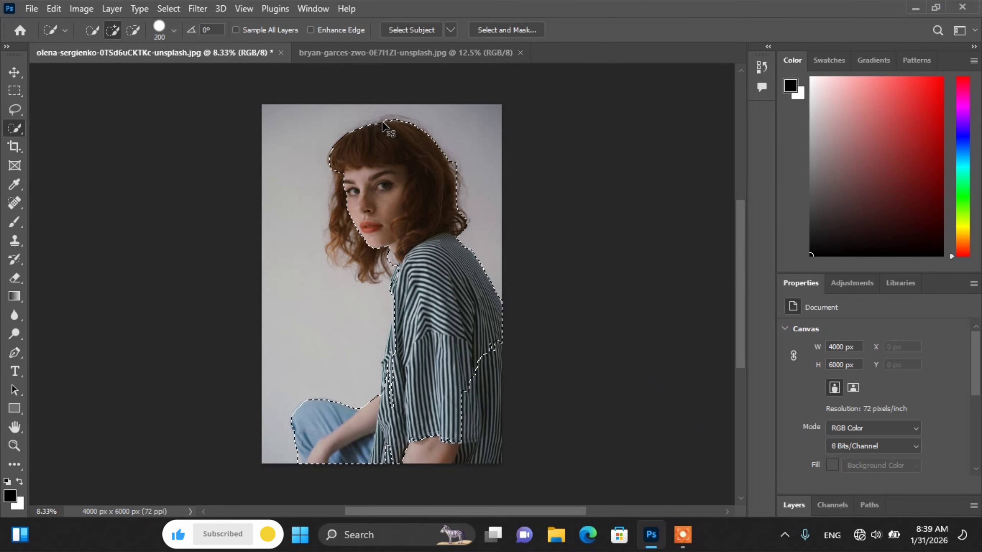
# Add the hair on the face side to the selection and subtract the background picked up in front of her.
pyautogui.hotkey('ctrl', '+')
pyautogui.hotkey('ctrl', '+')
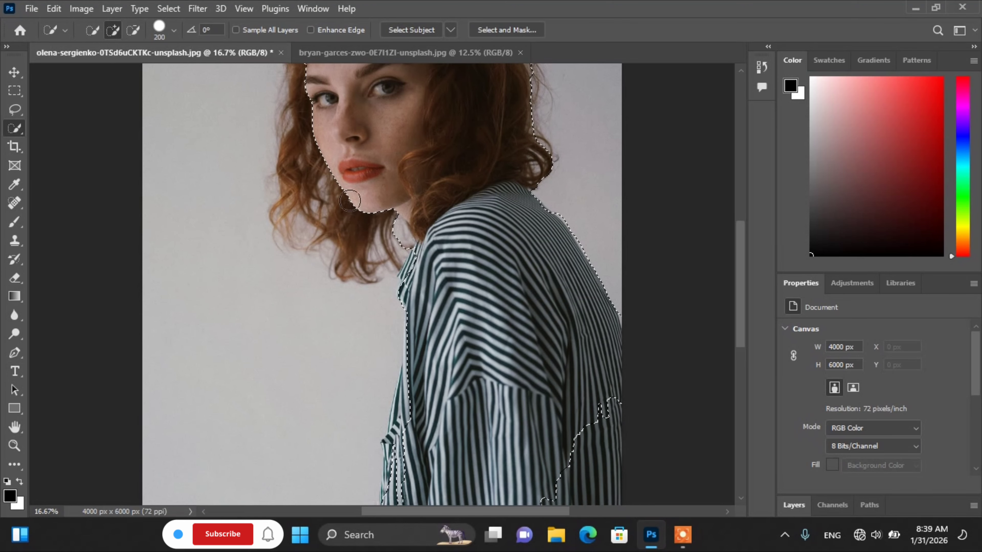
pyautogui.scroll(3, 332, 201)
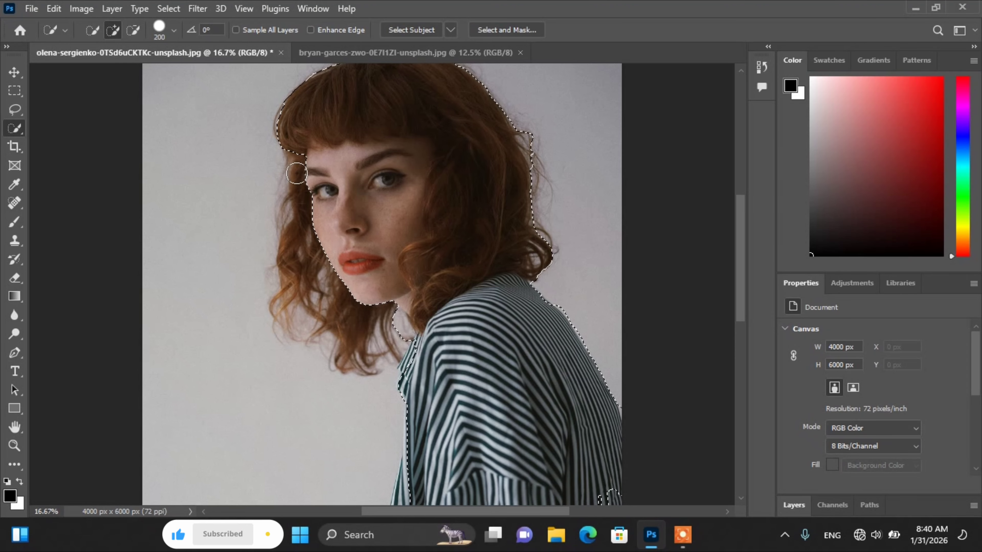
pyautogui.moveTo(300, 159); pyautogui.dragTo(283, 233)
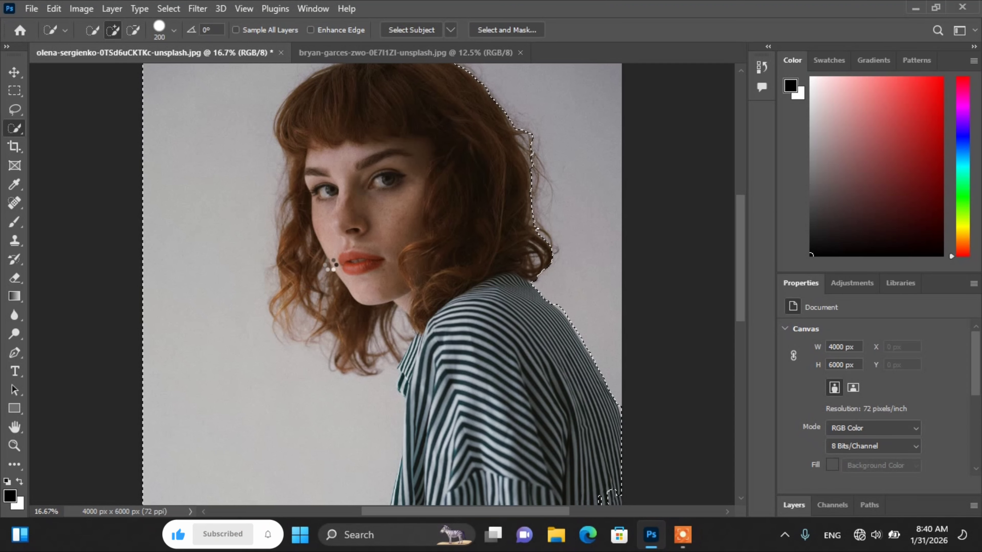
pyautogui.press('alt')
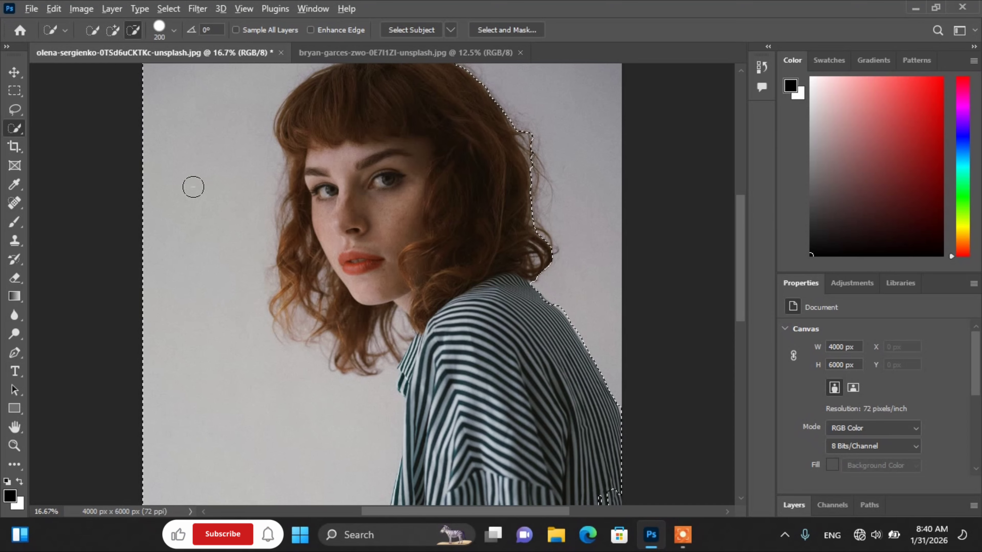
pyautogui.moveTo(192, 186)
pyautogui.mouseDown()
pyautogui.moveTo(200, 270)
pyautogui.moveTo(224, 323)
pyautogui.moveTo(287, 408)
pyautogui.moveTo(328, 429)
pyautogui.mouseUp()
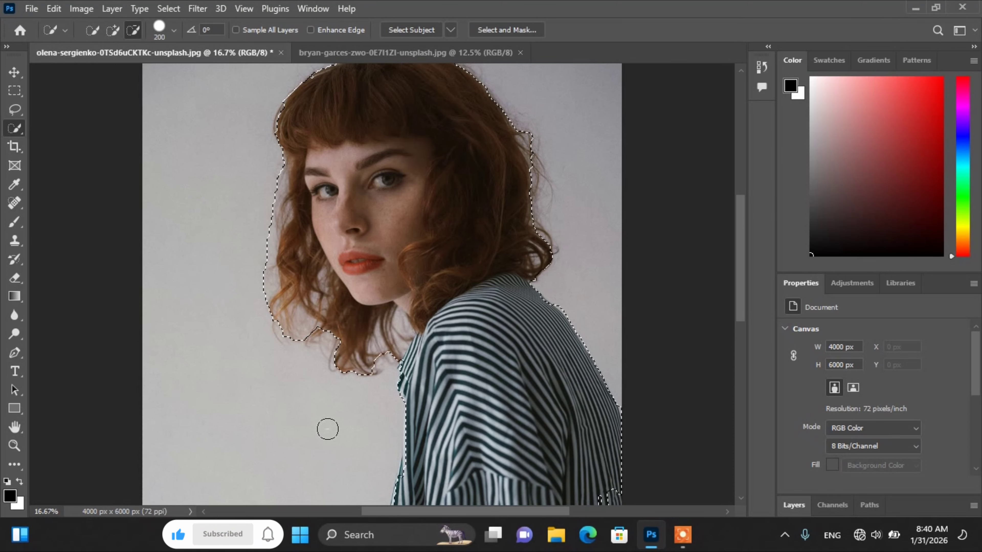
# Subtract the background around the jeans and knee from the selection.
pyautogui.scroll(-5, 413, 298)
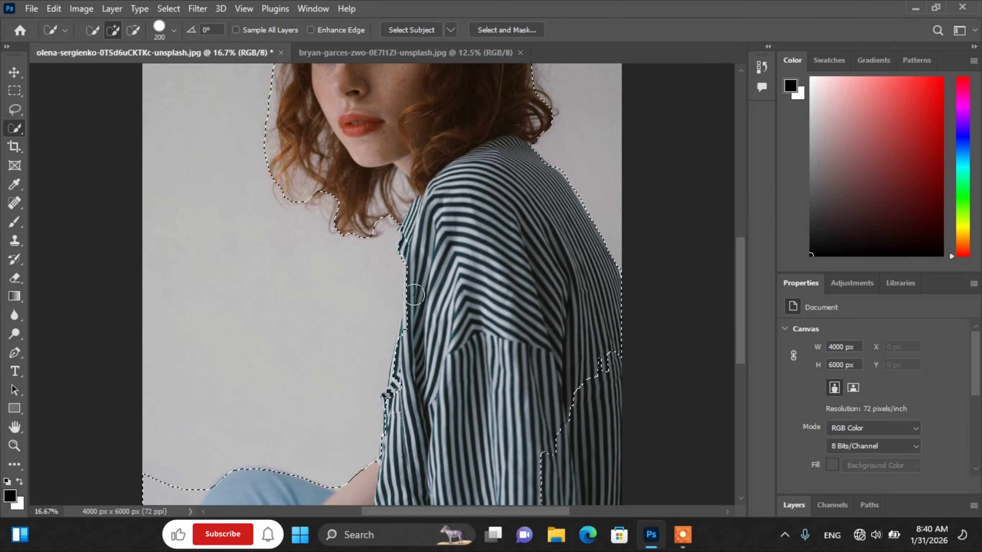
pyautogui.moveTo(163, 412)
pyautogui.mouseDown()
pyautogui.moveTo(175, 371)
pyautogui.moveTo(173, 443)
pyautogui.mouseUp()
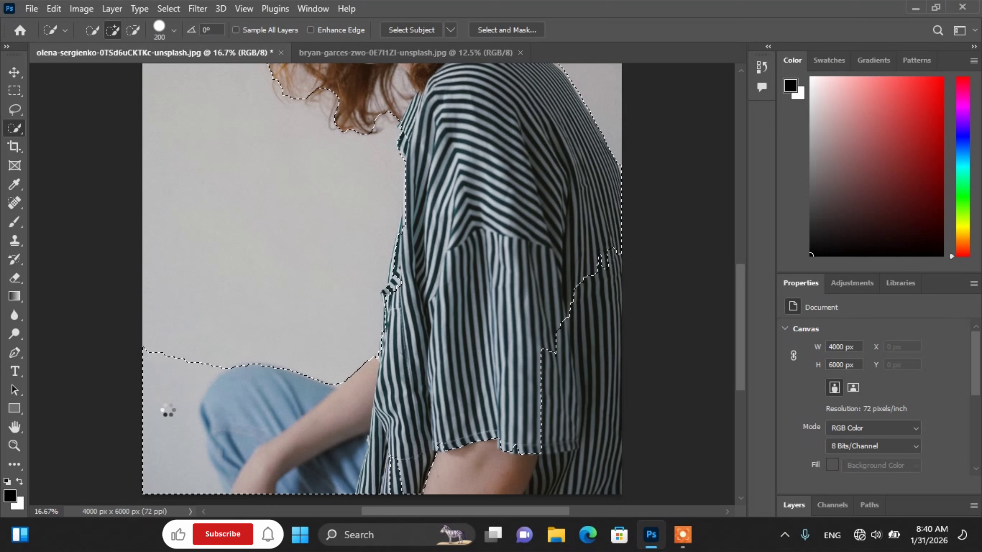
pyautogui.moveTo(217, 329)
pyautogui.mouseDown()
pyautogui.moveTo(180, 372)
pyautogui.moveTo(185, 480)
pyautogui.moveTo(159, 444)
pyautogui.moveTo(150, 367)
pyautogui.moveTo(160, 432)
pyautogui.moveTo(183, 477)
pyautogui.mouseUp()
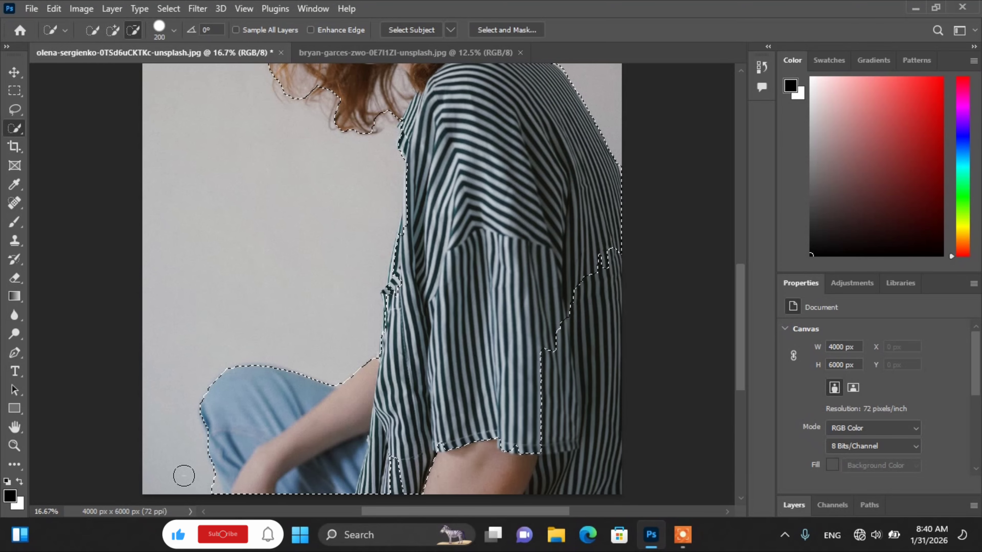
# Extend the selection around the loose hair at the tips, crown and back of the head, trimming the excess background above it.
pyautogui.scroll(10, 291, 228)
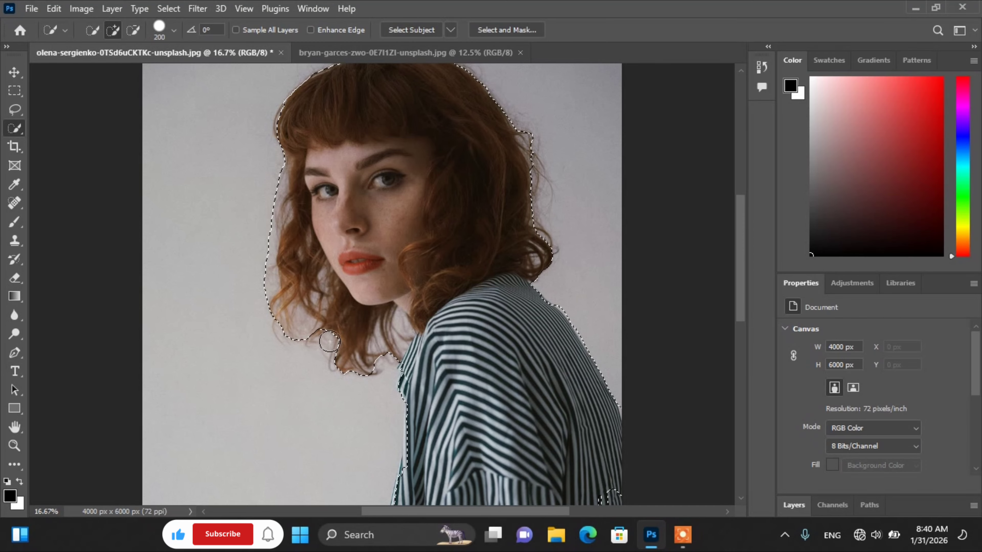
pyautogui.moveTo(329, 338); pyautogui.dragTo(300, 339)
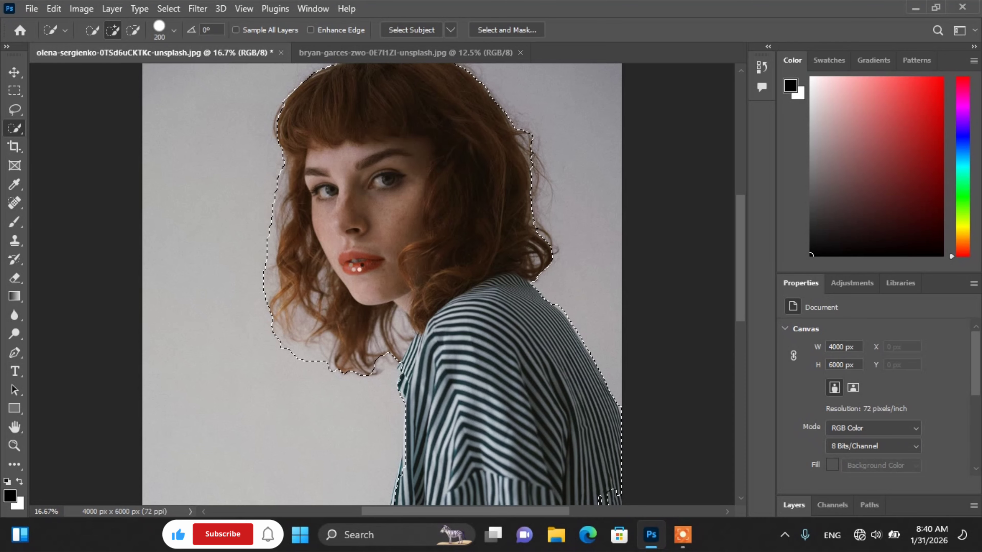
pyautogui.scroll(4, 366, 155)
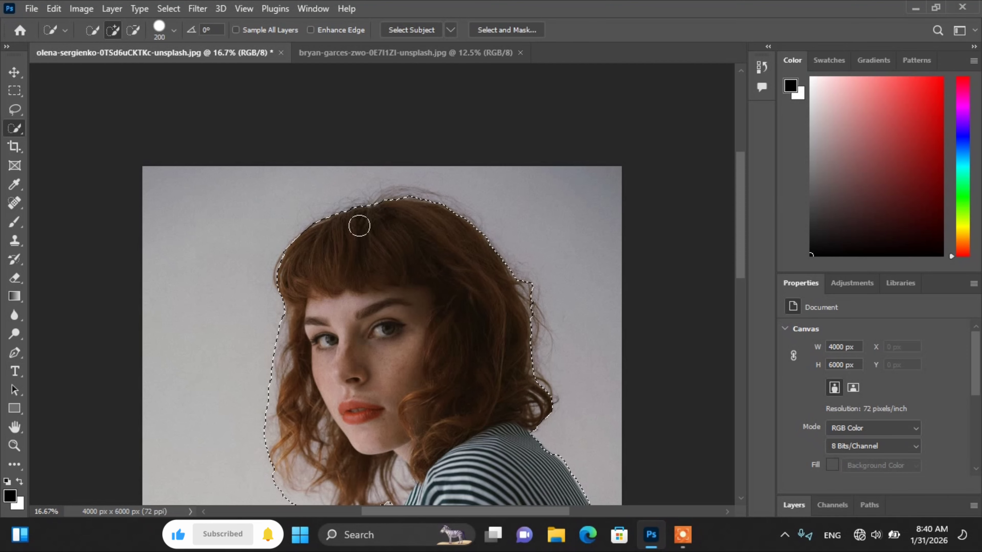
pyautogui.moveTo(360, 209)
pyautogui.mouseDown()
pyautogui.moveTo(344, 213)
pyautogui.moveTo(410, 196)
pyautogui.moveTo(471, 231)
pyautogui.mouseUp()
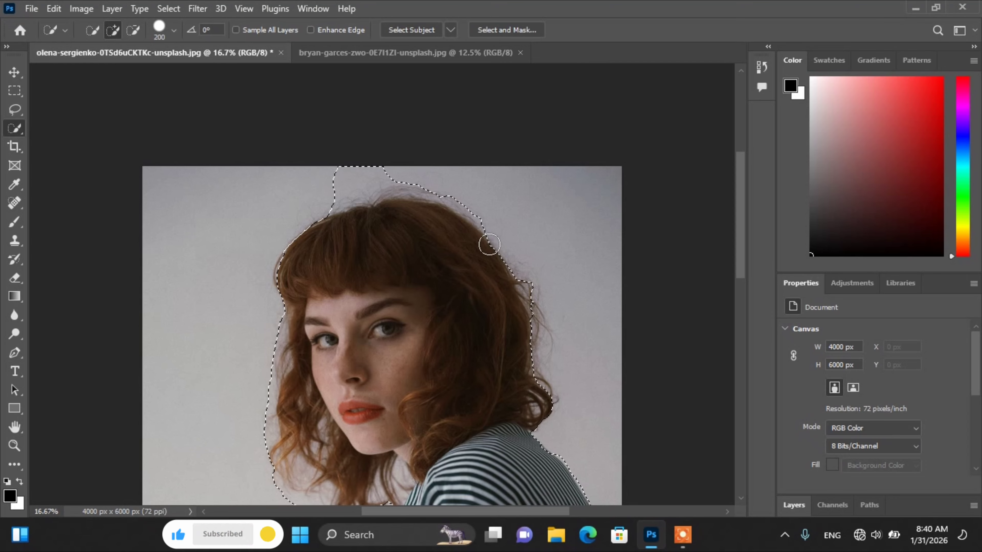
pyautogui.moveTo(485, 248)
pyautogui.mouseDown()
pyautogui.moveTo(516, 277)
pyautogui.moveTo(539, 375)
pyautogui.mouseUp()
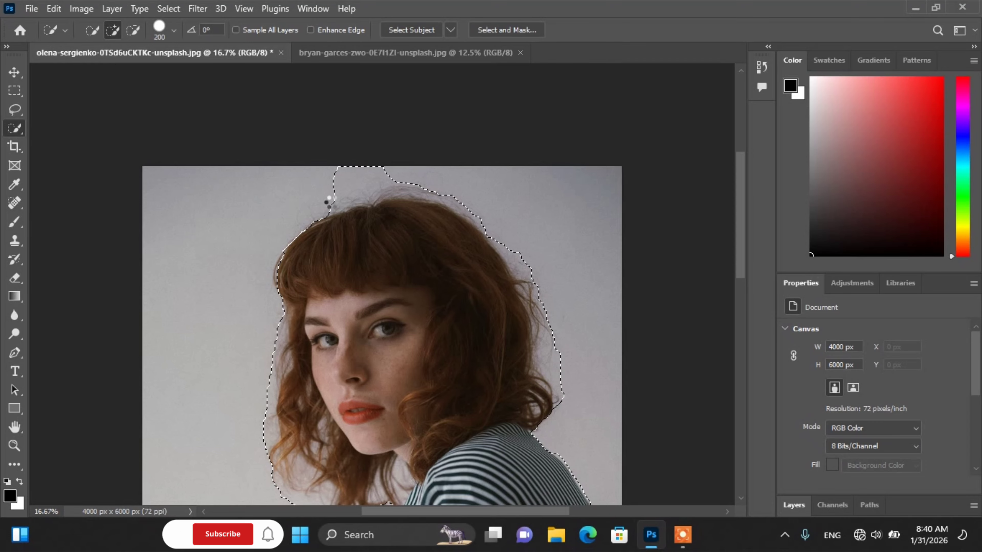
pyautogui.moveTo(328, 189); pyautogui.dragTo(374, 175)
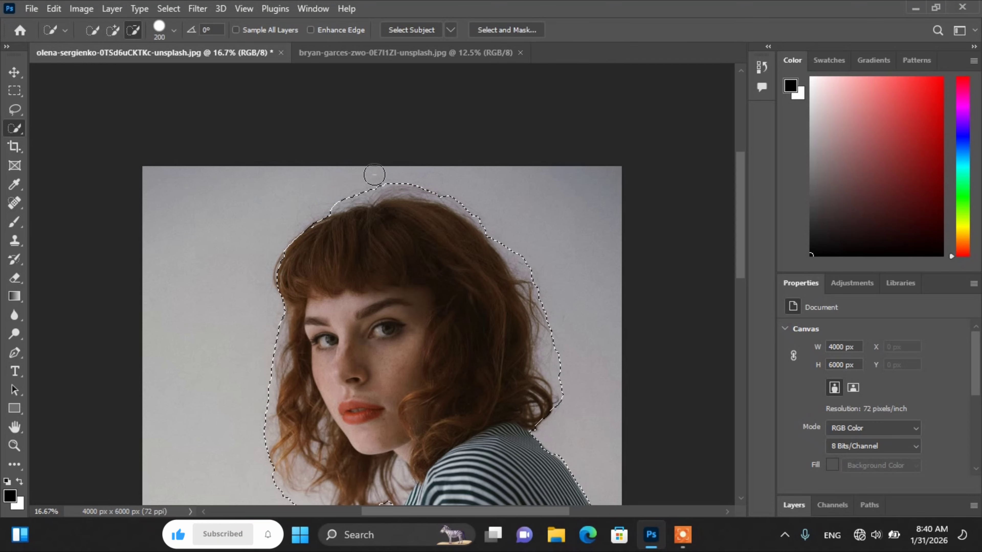
# Try masking out the background with a layer mask made from the selection, then undo the mask.
pyautogui.scroll(-5, 531, 243)
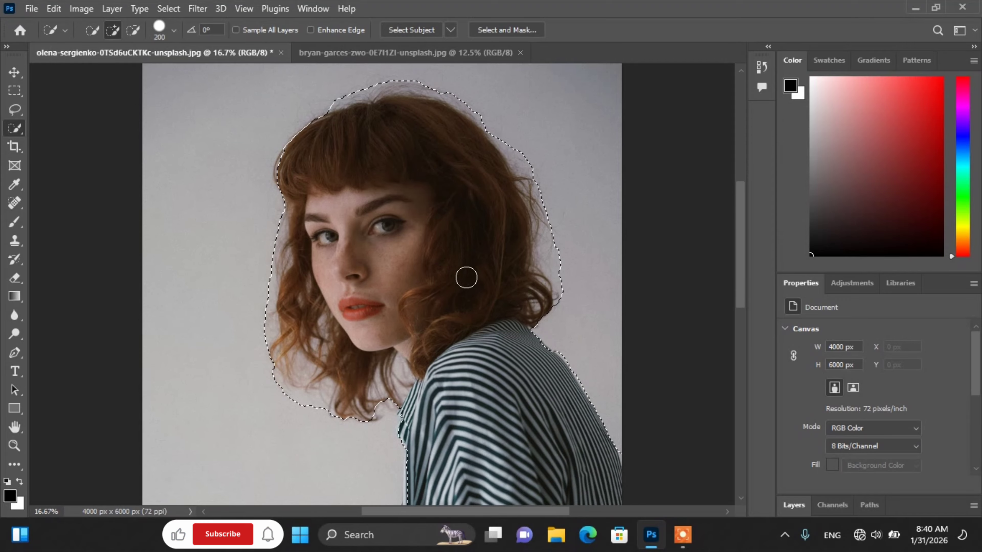
pyautogui.scroll(-3, 866, 452)
pyautogui.click(796, 504)
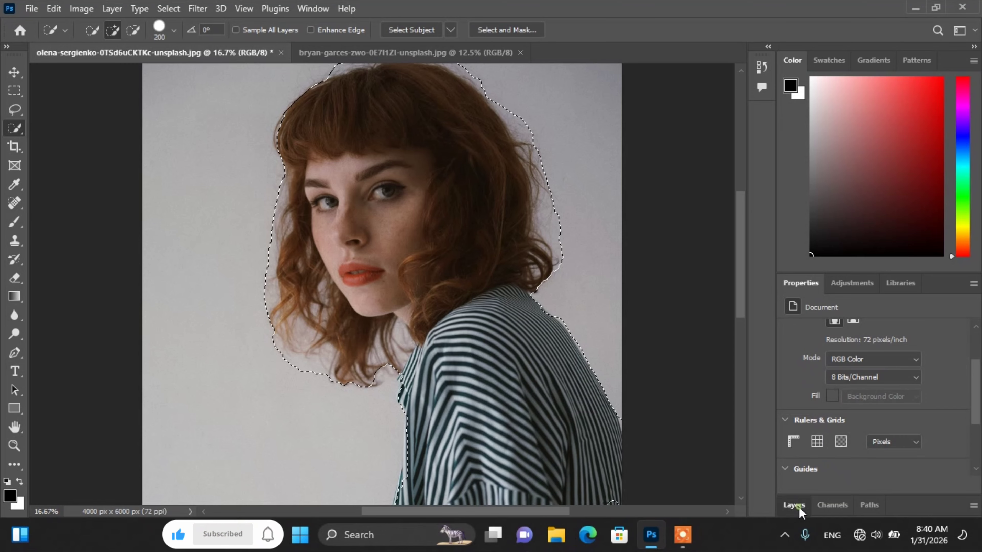
pyautogui.click(878, 510)
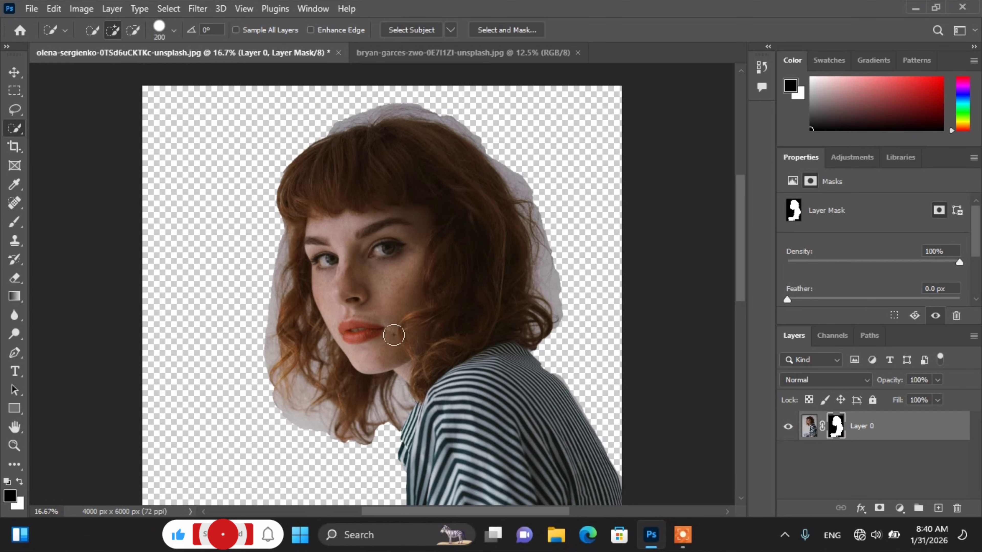
pyautogui.scroll(-3, 340, 321)
pyautogui.scroll(-10, 470, 328)
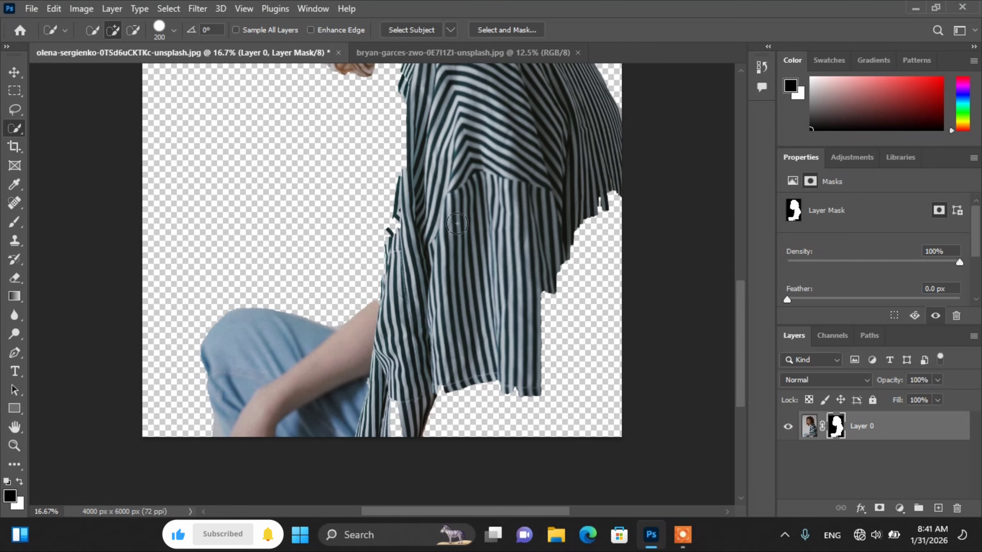
pyautogui.hotkey('ctrl', 'z')
pyautogui.hotkey('ctrl', 'z')
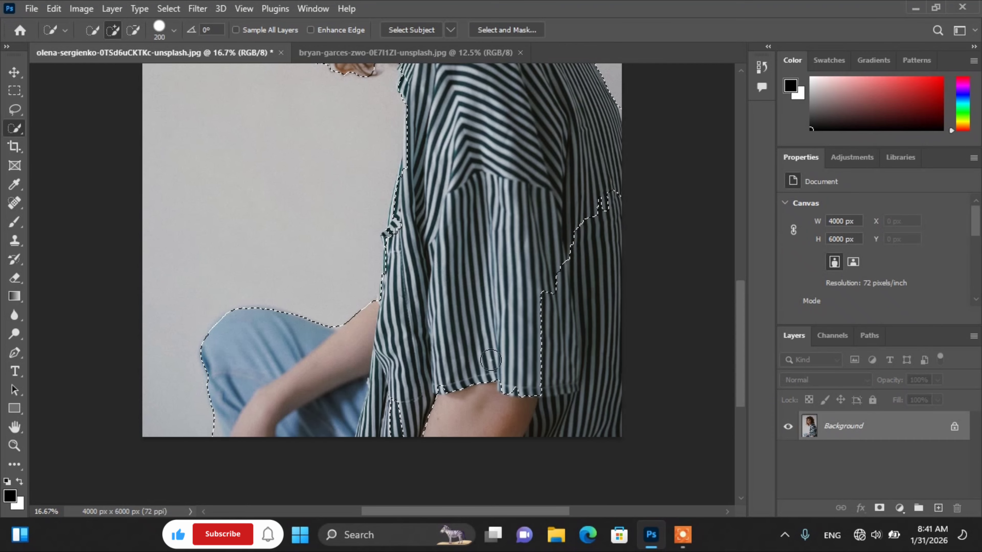
# Add the missing back of the shirt, the bare upper arm and the gap at the shirt's lower hem to the selection.
pyautogui.moveTo(543, 247)
pyautogui.mouseDown()
pyautogui.moveTo(593, 195)
pyautogui.moveTo(605, 213)
pyautogui.moveTo(603, 324)
pyautogui.moveTo(588, 366)
pyautogui.mouseUp()
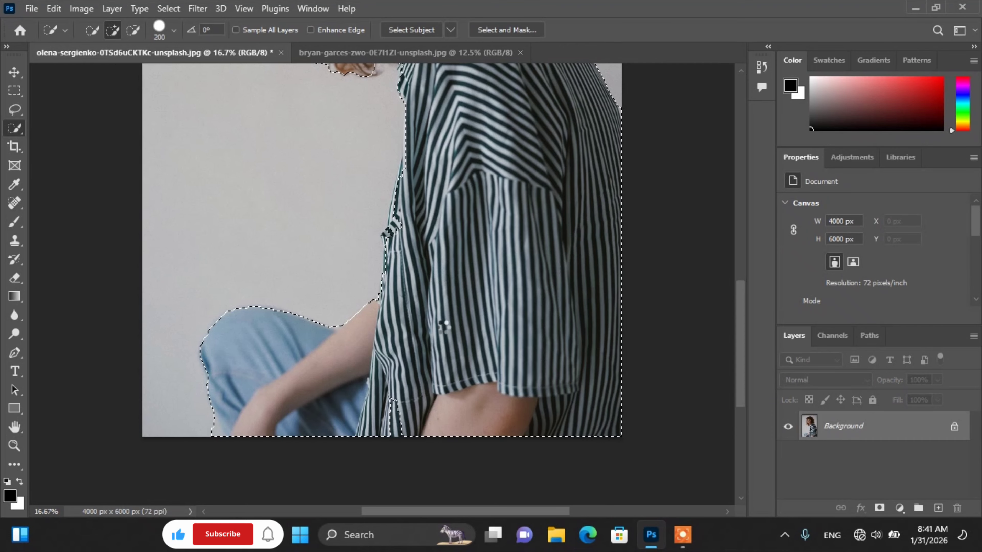
pyautogui.moveTo(397, 397); pyautogui.dragTo(395, 421)
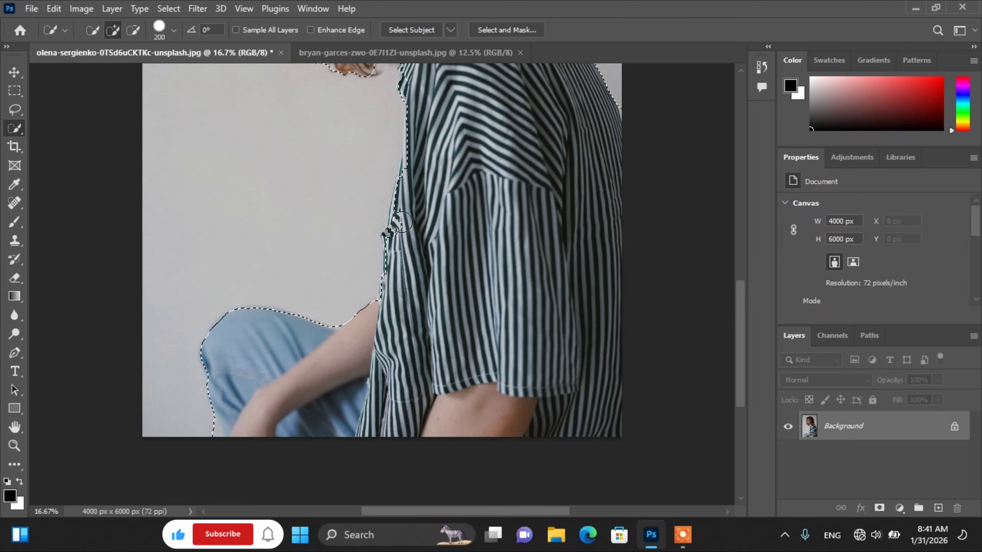
# Correct the selection along the shirt's front edge, from just above the forearm up to the folded fabric.
pyautogui.hotkey('ctrl', '+')
pyautogui.hotkey('ctrl', '+')
pyautogui.hotkey('ctrl', '+')
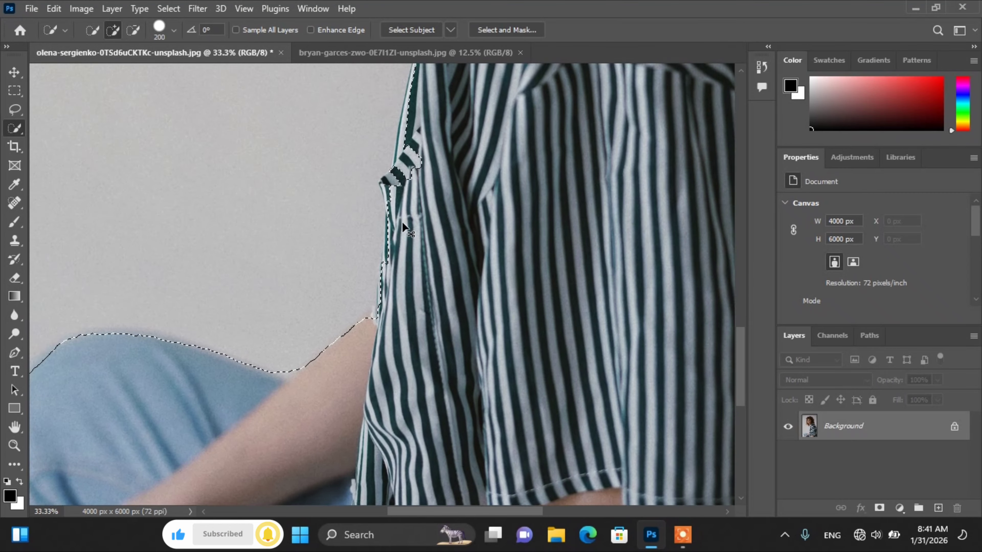
pyautogui.moveTo(372, 292); pyautogui.dragTo(385, 252)
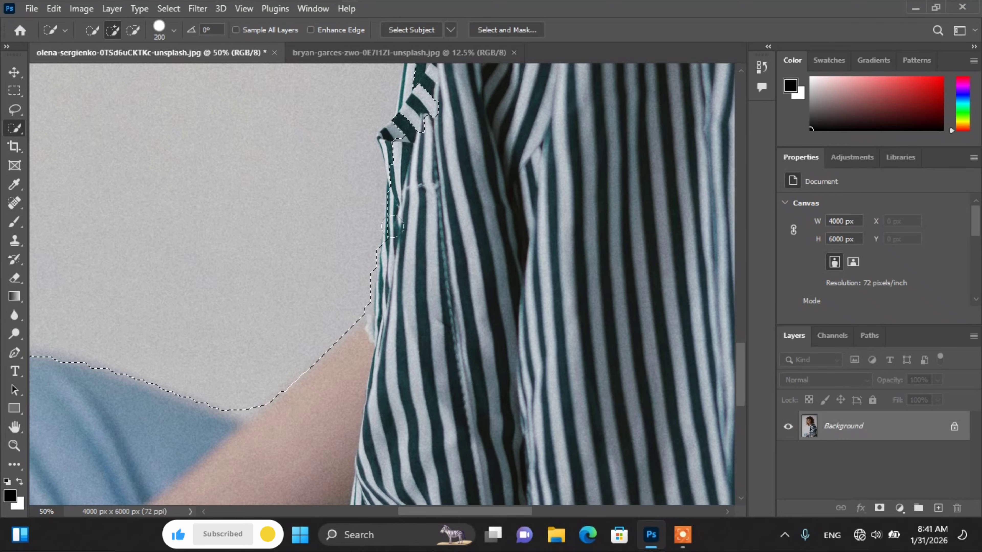
pyautogui.moveTo(400, 189); pyautogui.dragTo(398, 183)
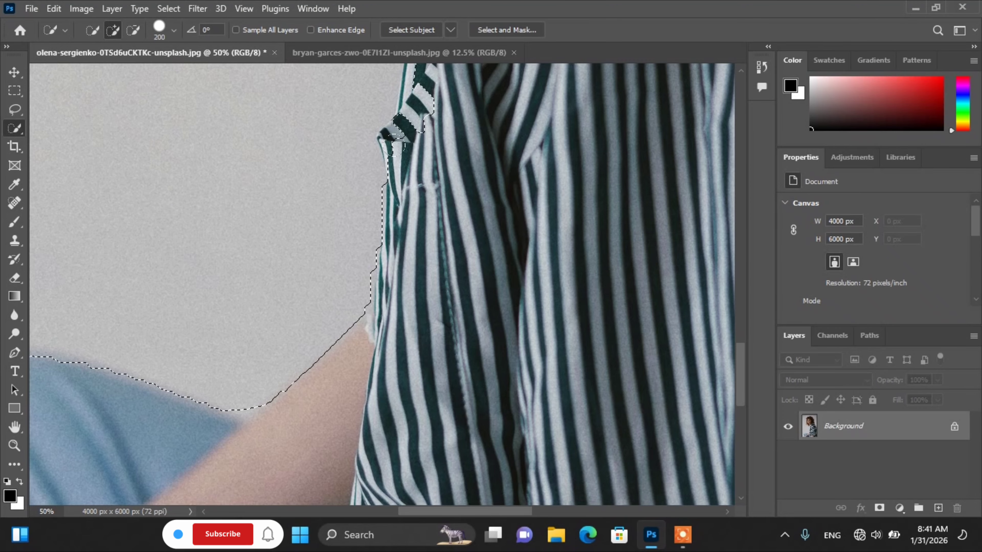
pyautogui.moveTo(394, 145); pyautogui.dragTo(397, 125)
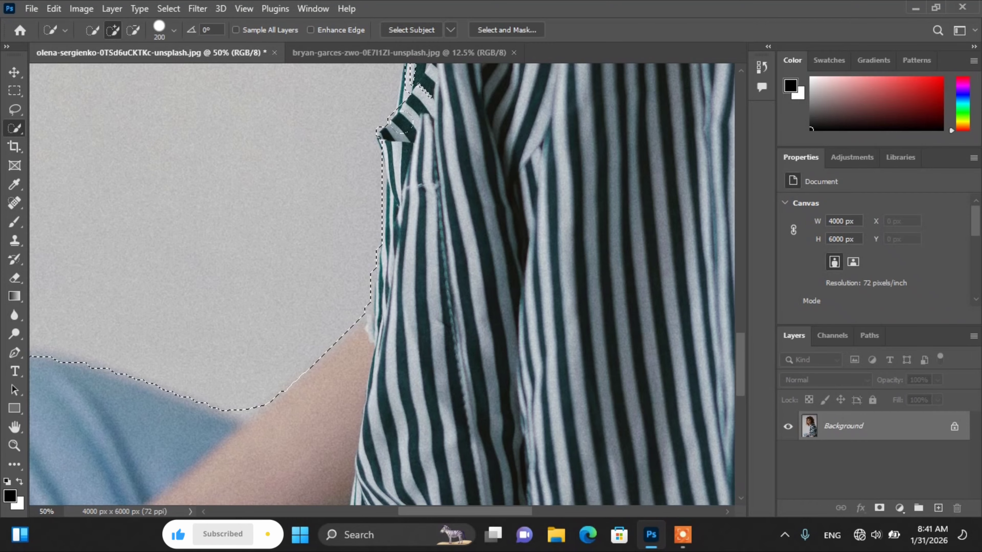
# Add the missing strip of the shirt's front edge above the fold, up towards the collar, to the selection.
pyautogui.scroll(5, 401, 122)
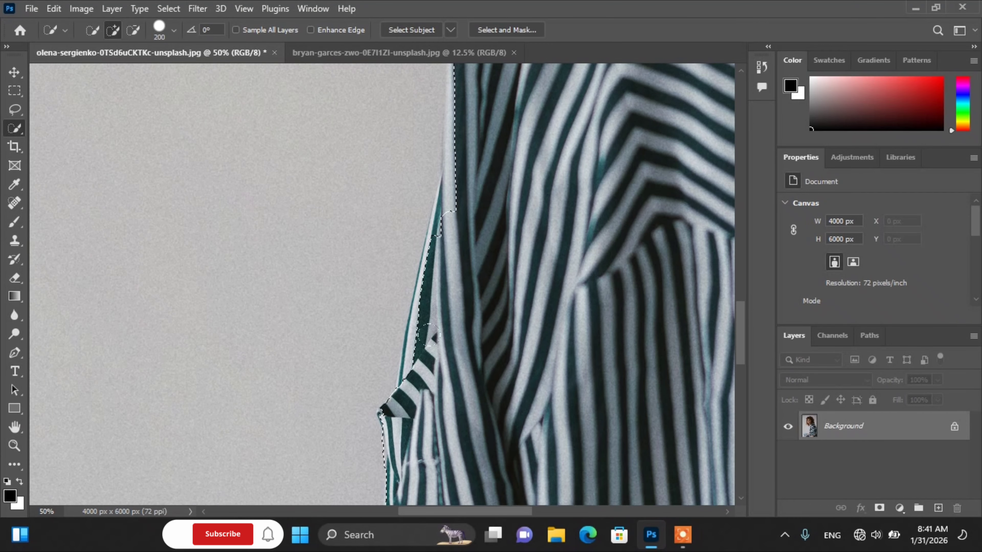
pyautogui.scroll(1, 428, 334)
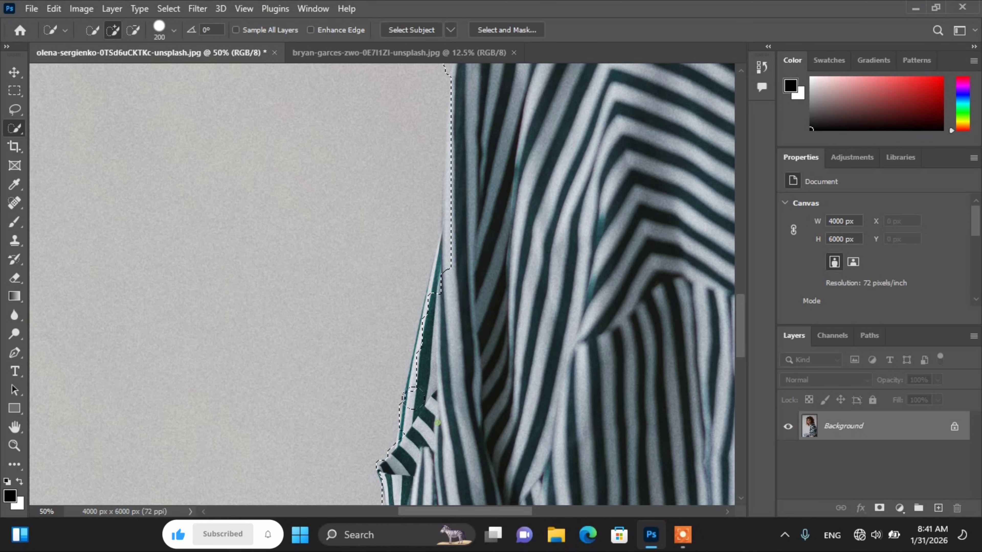
pyautogui.moveTo(428, 342); pyautogui.dragTo(448, 245)
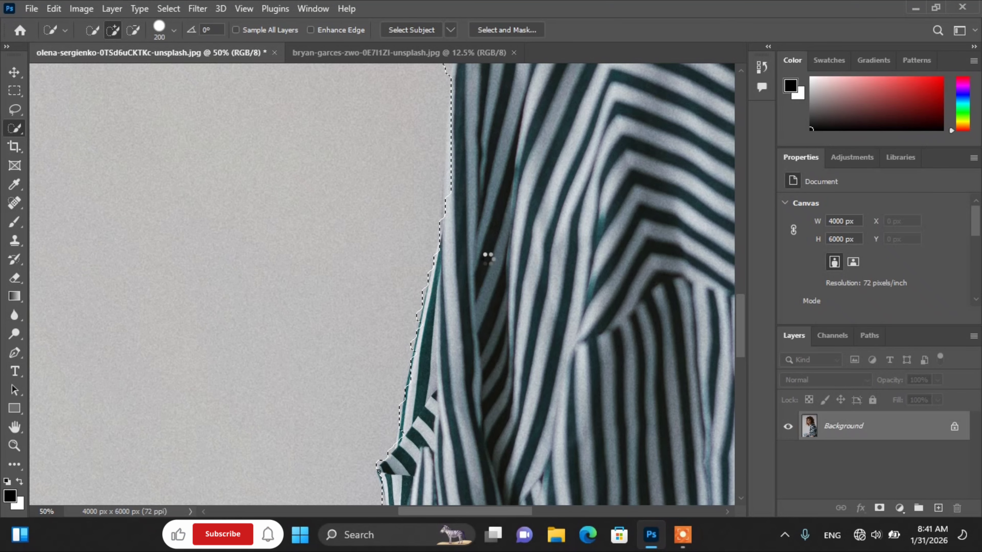
pyautogui.scroll(1, 426, 162)
pyautogui.scroll(1, 451, 203)
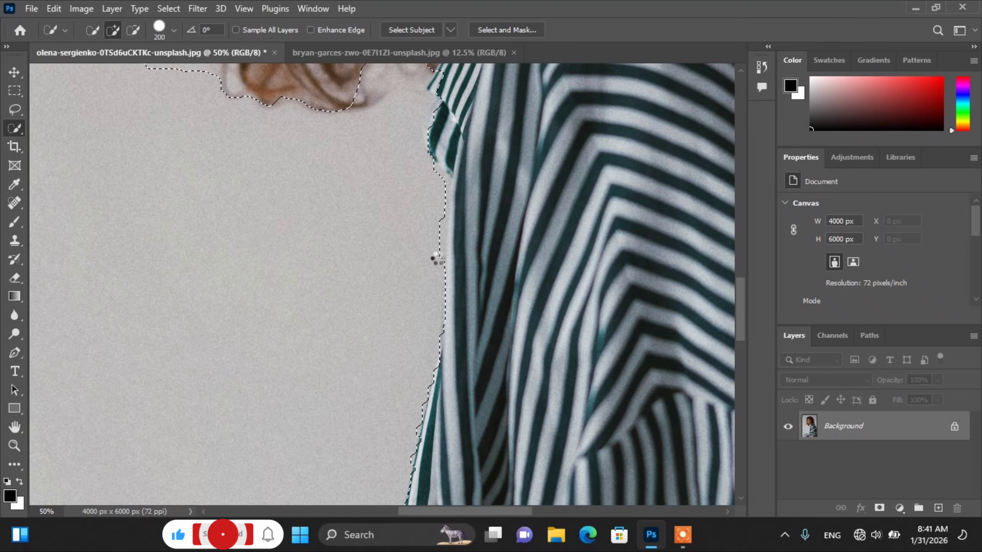
pyautogui.scroll(2, 468, 279)
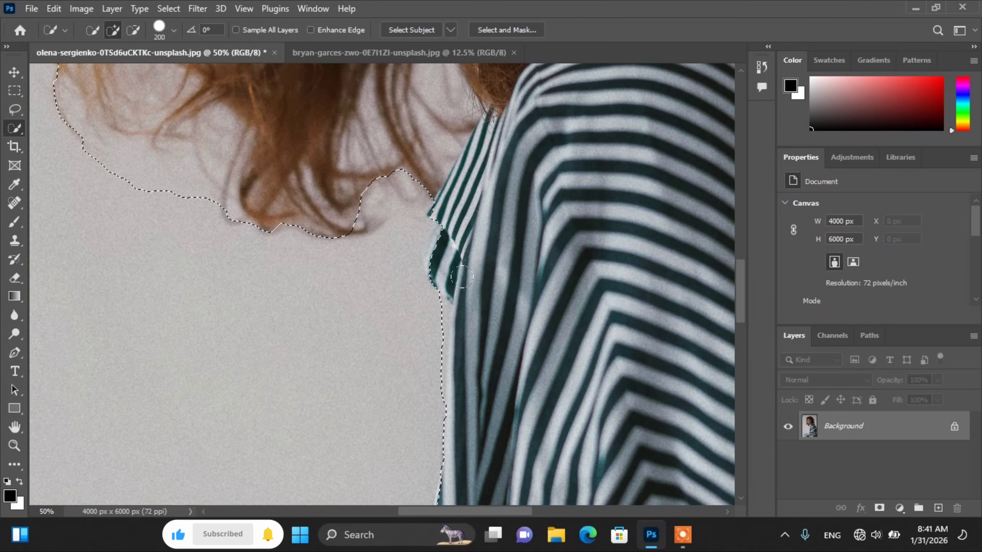
# Add the loose hair tips beside the collar and the outer edge of the fringe to the selection.
pyautogui.scroll(1, 445, 232)
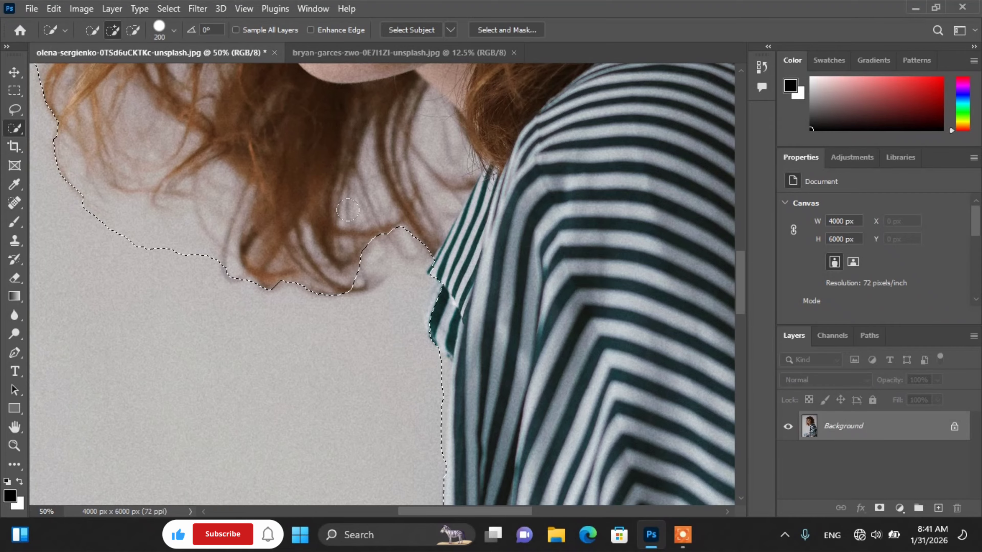
pyautogui.moveTo(360, 282); pyautogui.dragTo(374, 235)
pyautogui.scroll(4, 503, 325)
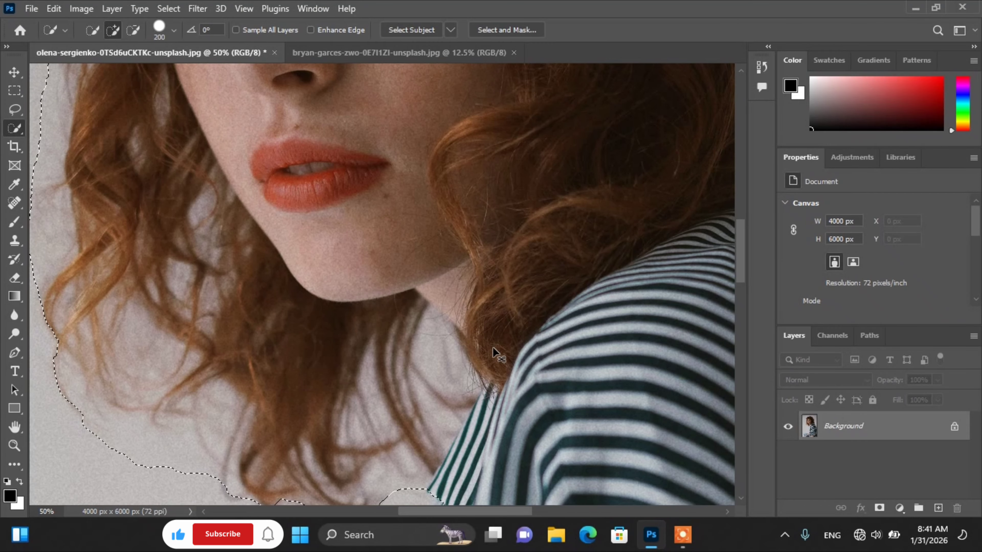
pyautogui.hotkey('ctrl', '-')
pyautogui.hotkey('ctrl', '-')
pyautogui.hotkey('ctrl', '-')
pyautogui.hotkey('ctrl', '-')
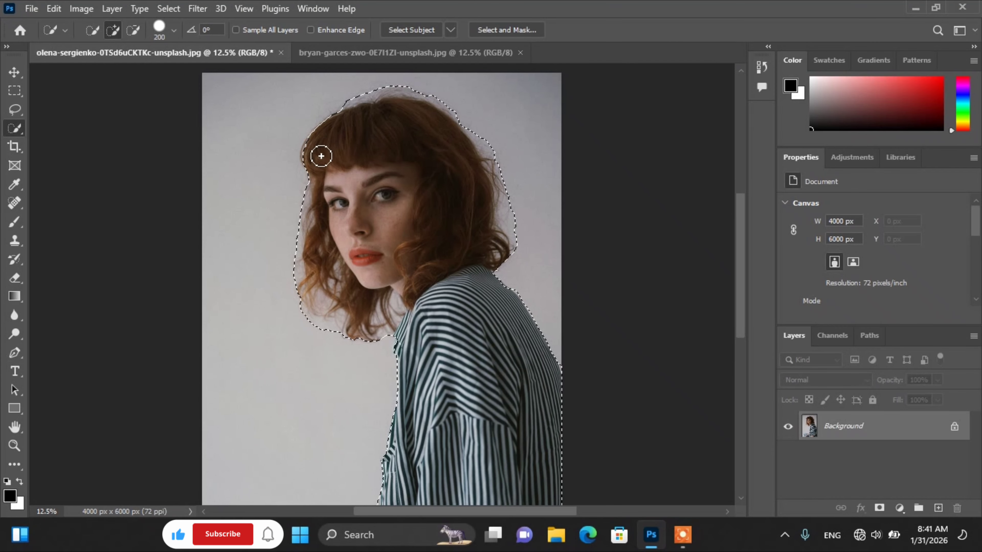
pyautogui.click(312, 155)
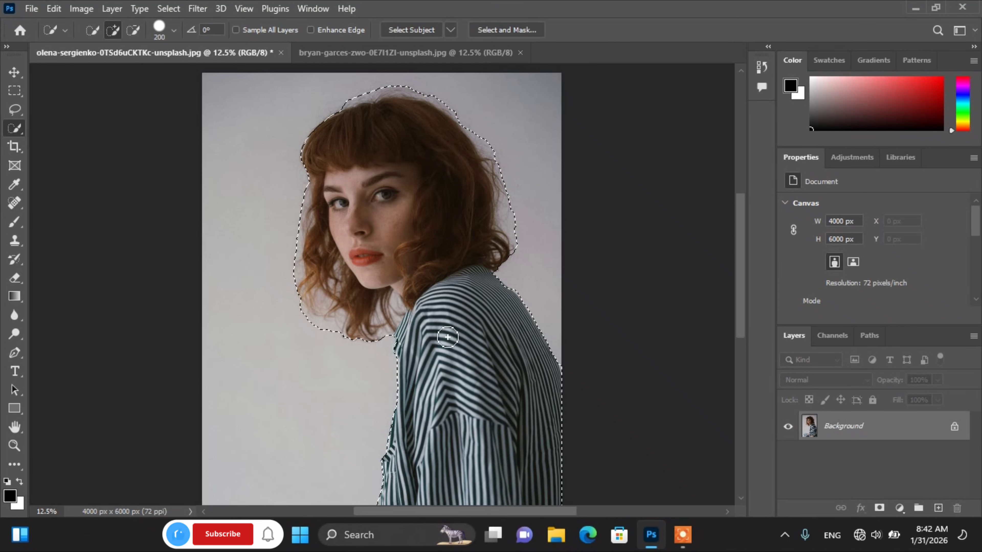
# Mask out the background with a layer mask made from the completed selection.
pyautogui.scroll(-2, 512, 384)
pyautogui.scroll(-5, 500, 384)
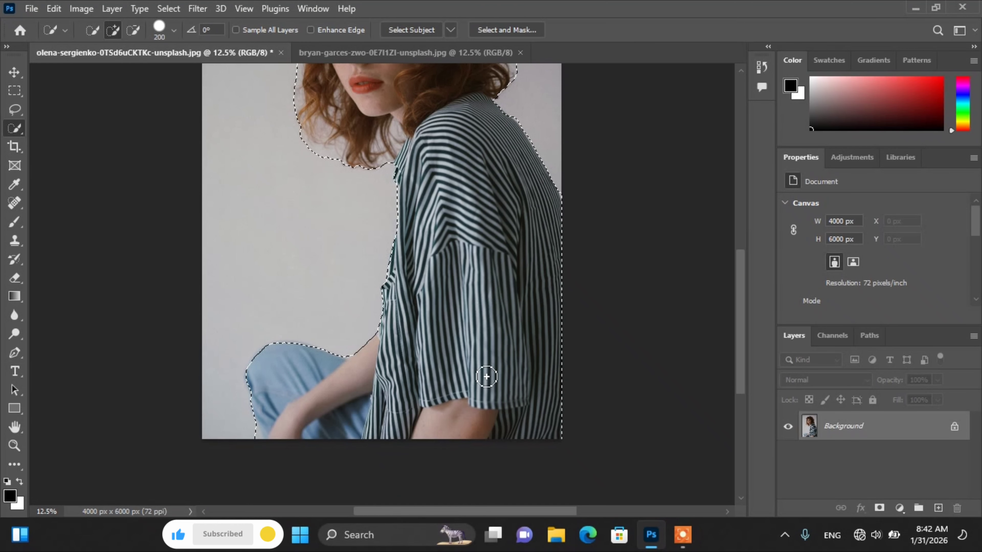
pyautogui.scroll(3, 487, 377)
pyautogui.scroll(2, 487, 377)
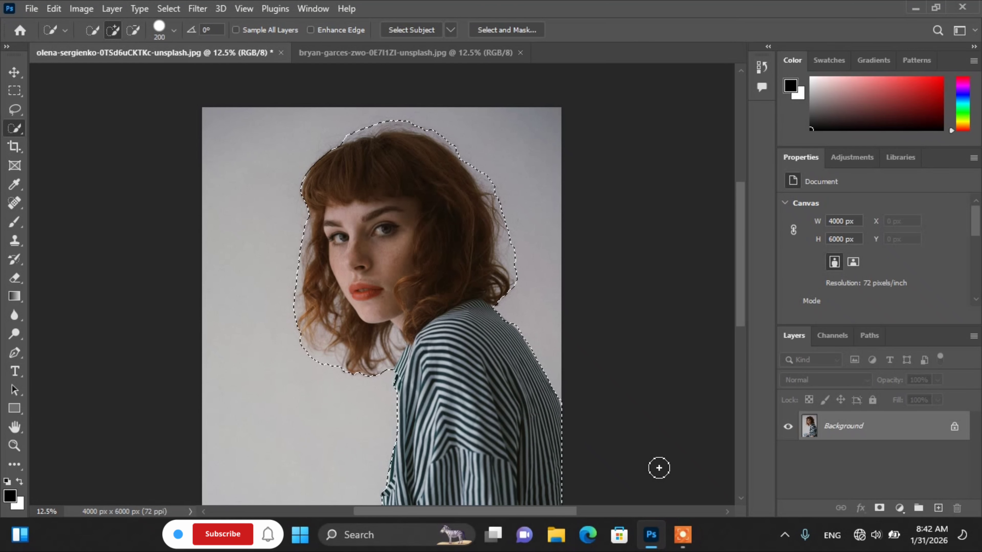
pyautogui.click(878, 509)
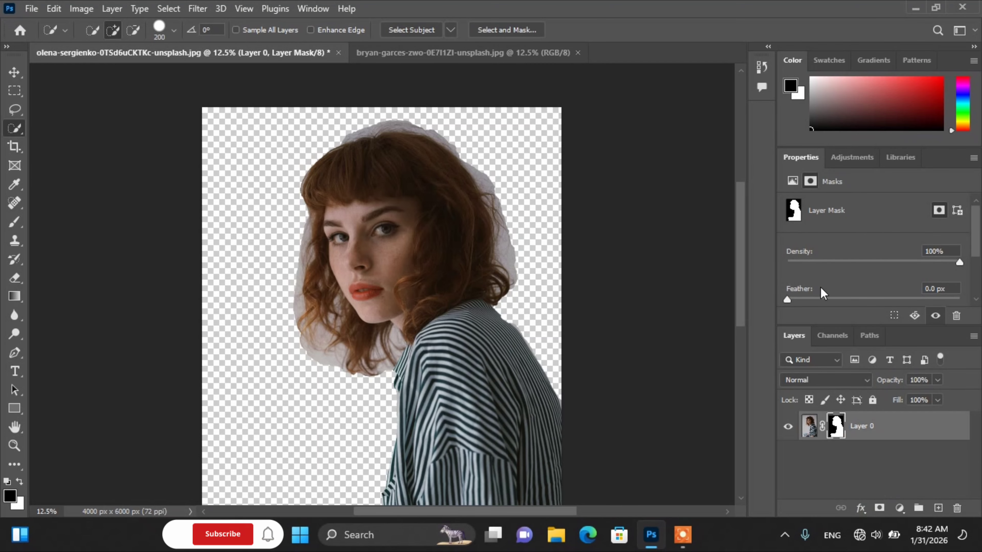
# Open the layer mask in Select and Mask and preview the cutout on black at 100% opacity.
pyautogui.scroll(-5, 846, 257)
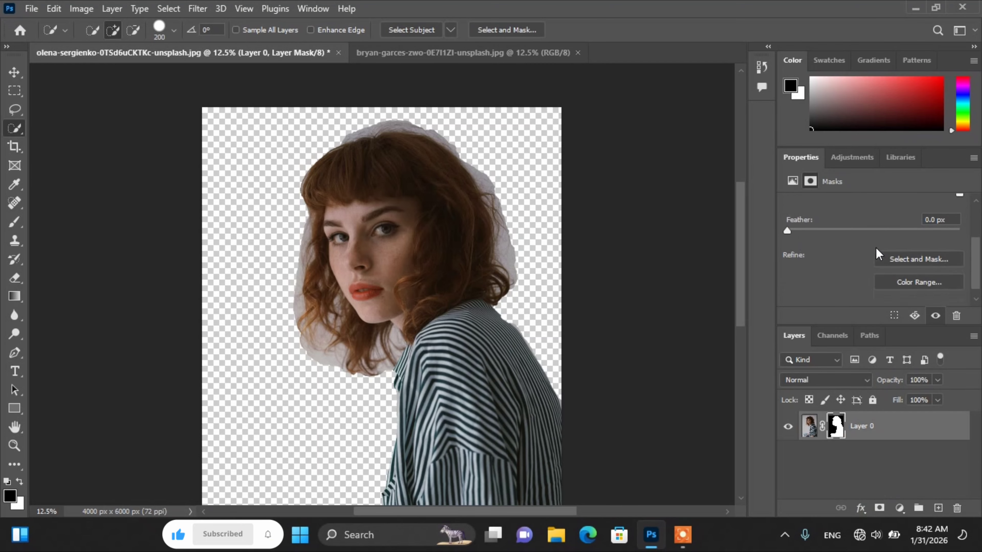
pyautogui.scroll(5, 852, 241)
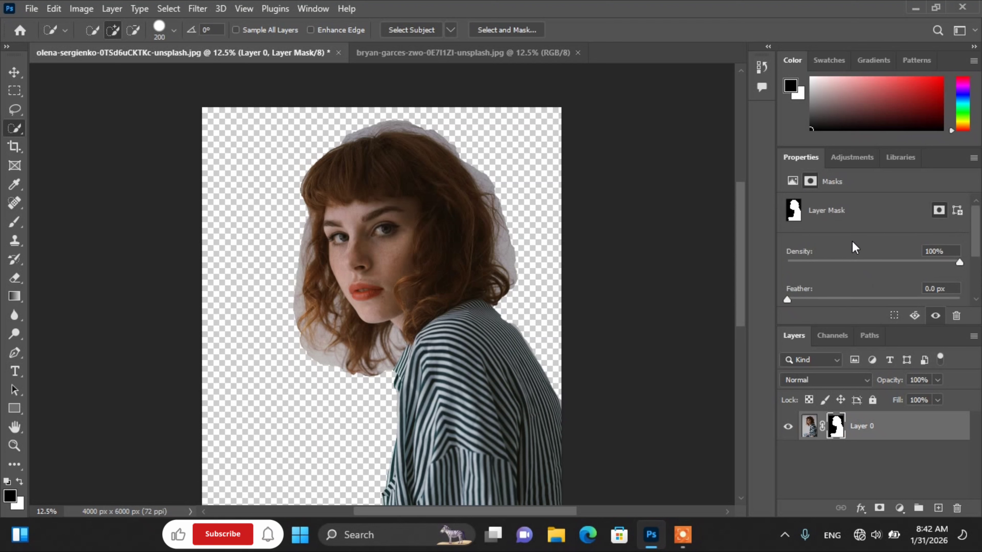
pyautogui.scroll(-5, 872, 234)
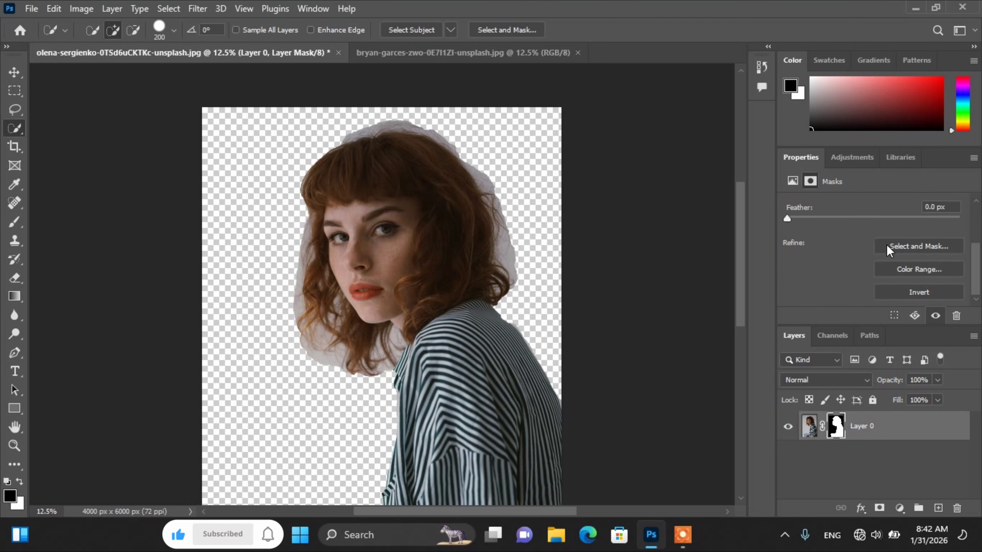
pyautogui.click(907, 245)
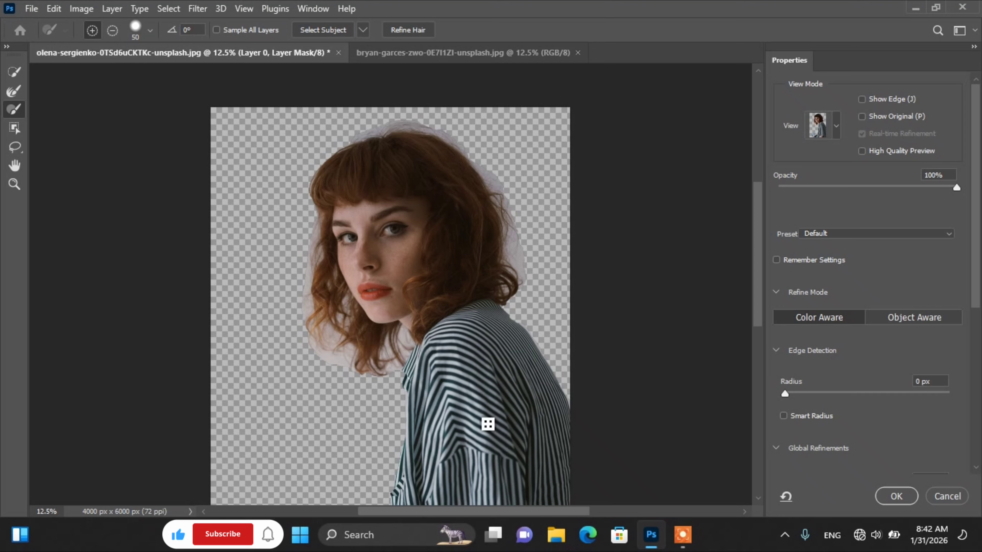
pyautogui.click(837, 128)
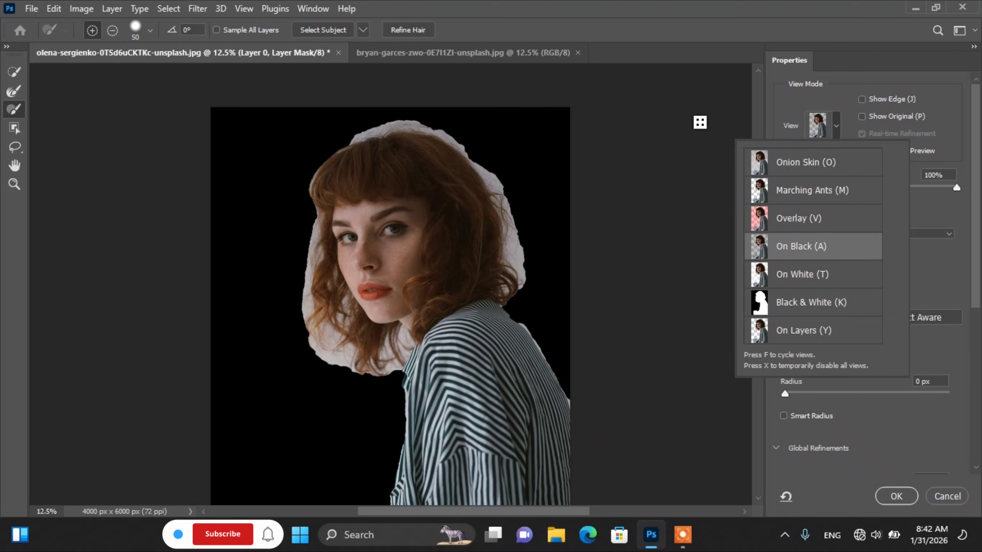
pyautogui.click(701, 122)
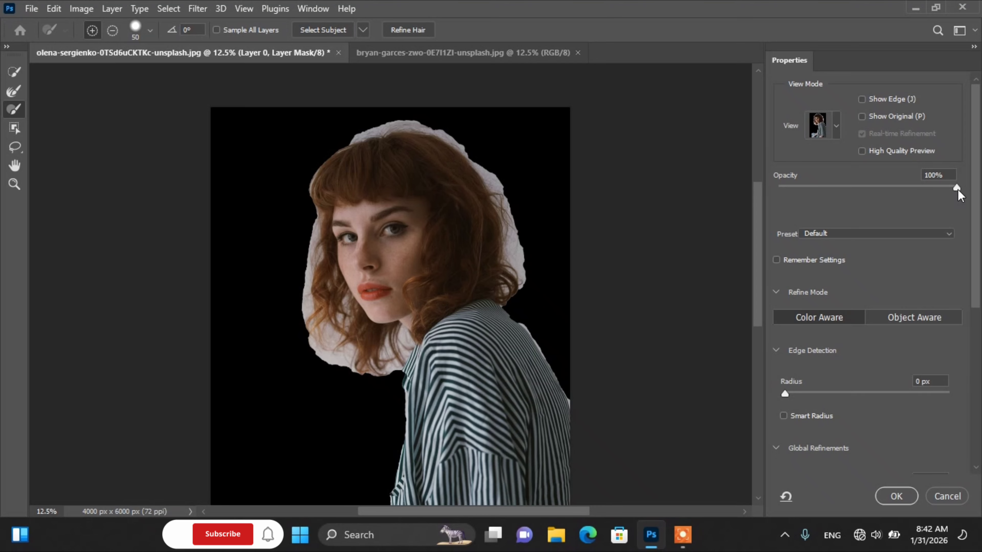
pyautogui.press('l')
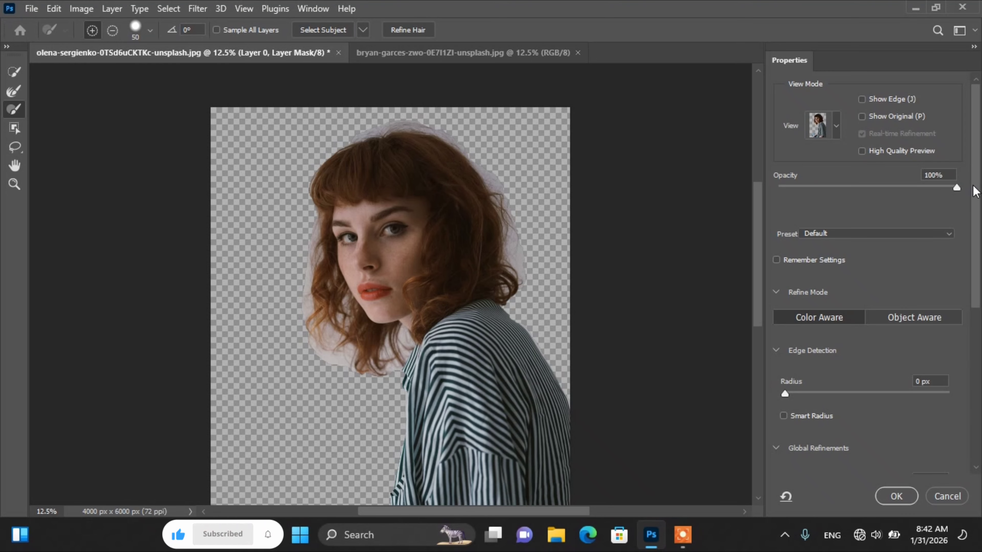
pyautogui.press('b')
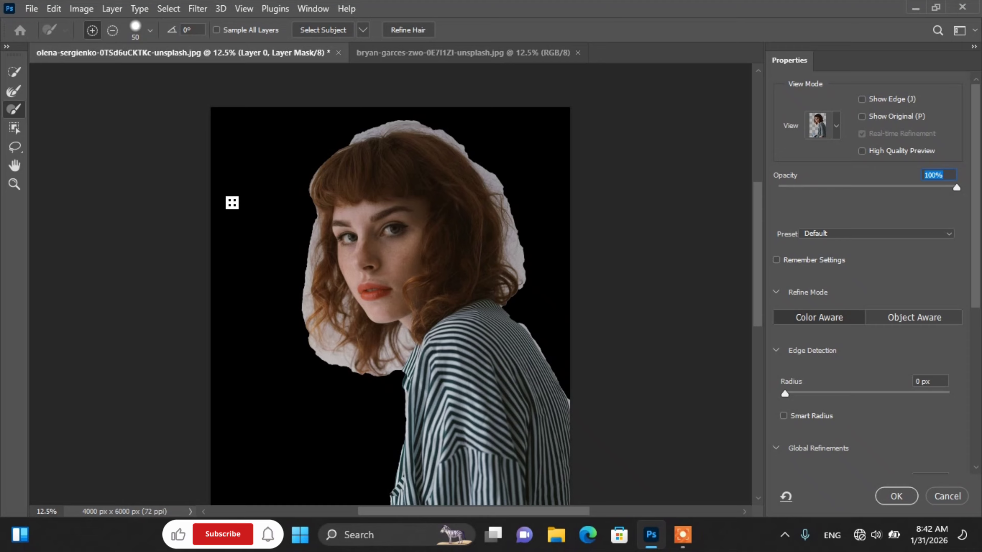
# Paint around the hair's outline, from the back over the crown to the lower tips, using the Refine Edge Brush enlarged to size 300.
pyautogui.click(14, 91)
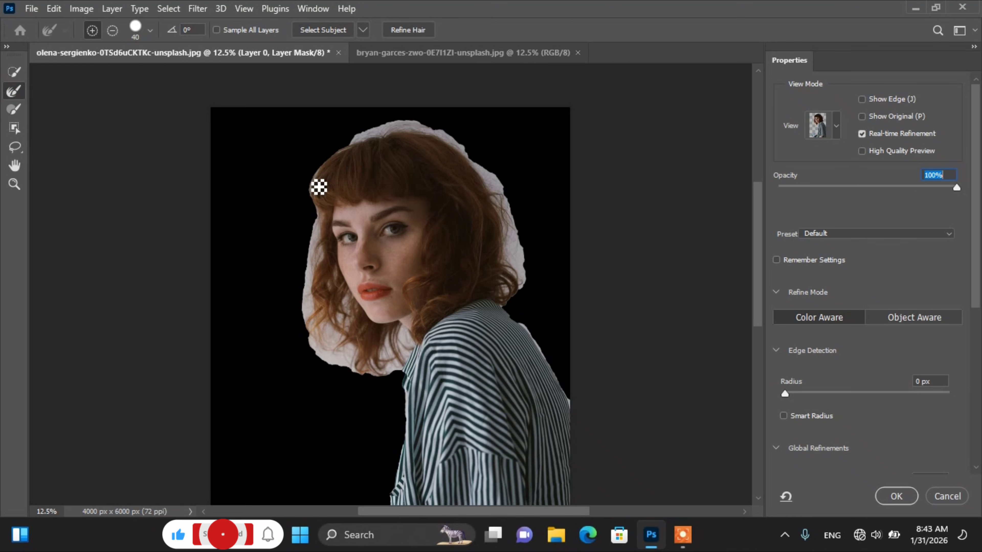
pyautogui.press(']')
pyautogui.press(']')
pyautogui.press(']')
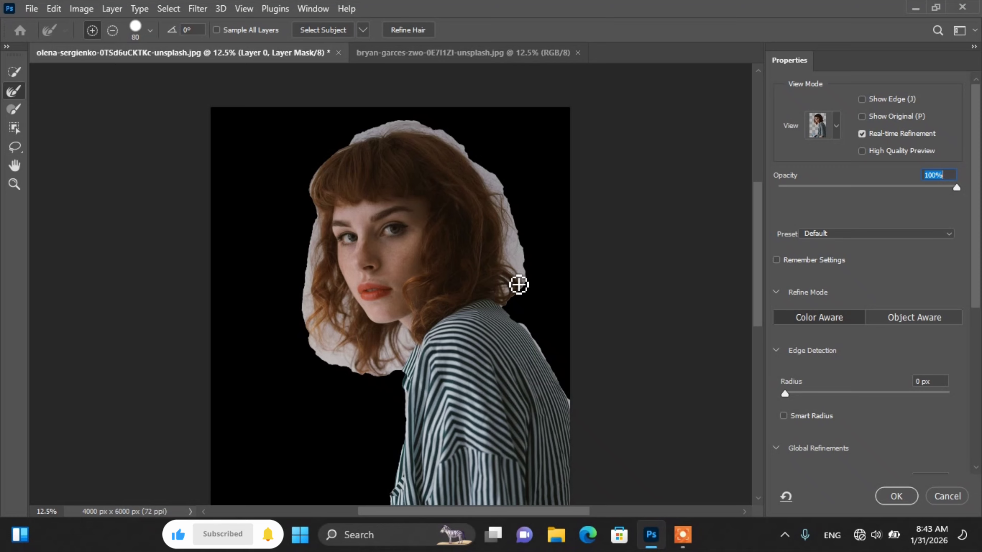
pyautogui.press(']')
pyautogui.press(']')
pyautogui.press(']')
pyautogui.press(']')
pyautogui.press(']')
pyautogui.press(']')
pyautogui.press(']')
pyautogui.press(']')
pyautogui.press(']')
pyautogui.press('[')
pyautogui.press('[')
pyautogui.press('[')
pyautogui.press('[')
pyautogui.press('[')
pyautogui.moveTo(505, 287)
pyautogui.mouseDown()
pyautogui.moveTo(518, 271)
pyautogui.moveTo(521, 283)
pyautogui.moveTo(483, 178)
pyautogui.mouseUp()
pyautogui.moveTo(515, 248)
pyautogui.mouseDown()
pyautogui.moveTo(509, 296)
pyautogui.moveTo(490, 231)
pyautogui.mouseUp()
pyautogui.moveTo(477, 182)
pyautogui.mouseDown()
pyautogui.moveTo(446, 135)
pyautogui.moveTo(396, 122)
pyautogui.moveTo(363, 130)
pyautogui.moveTo(327, 158)
pyautogui.moveTo(305, 197)
pyautogui.moveTo(310, 336)
pyautogui.moveTo(321, 356)
pyautogui.moveTo(306, 316)
pyautogui.moveTo(341, 352)
pyautogui.moveTo(326, 323)
pyautogui.moveTo(333, 299)
pyautogui.moveTo(323, 275)
pyautogui.moveTo(321, 306)
pyautogui.mouseUp()
pyautogui.moveTo(352, 348)
pyautogui.mouseDown()
pyautogui.moveTo(319, 354)
pyautogui.moveTo(337, 363)
pyautogui.moveTo(394, 337)
pyautogui.moveTo(398, 344)
pyautogui.moveTo(376, 364)
pyautogui.moveTo(358, 366)
pyautogui.moveTo(336, 298)
pyautogui.moveTo(339, 309)
pyautogui.moveTo(323, 299)
pyautogui.moveTo(320, 332)
pyautogui.mouseUp()
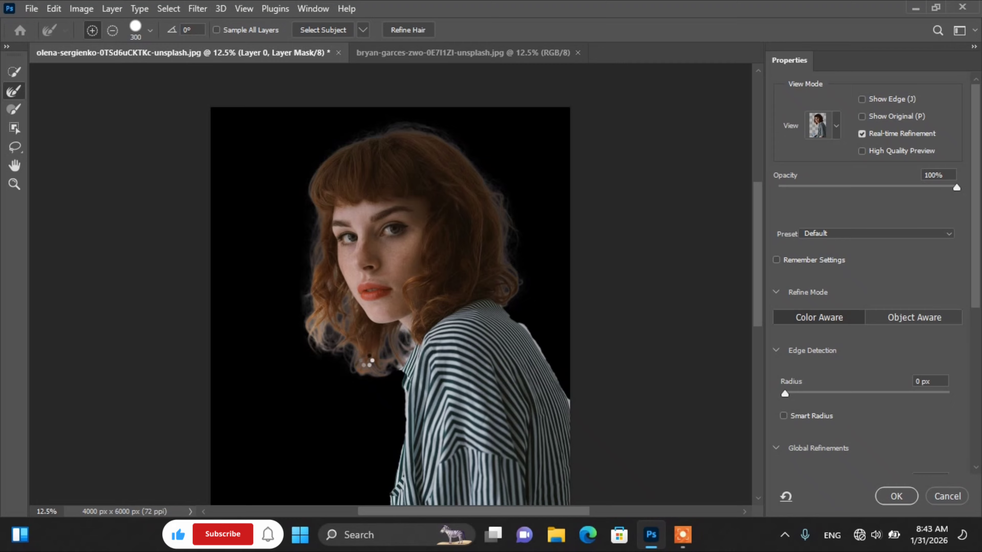
# Refine the loose hair strands between the chin and the shirt collar with the Refine Edge Brush at size 125.
pyautogui.press('[')
pyautogui.press('[')
pyautogui.press('[')
pyautogui.press('[')
pyautogui.press('[')
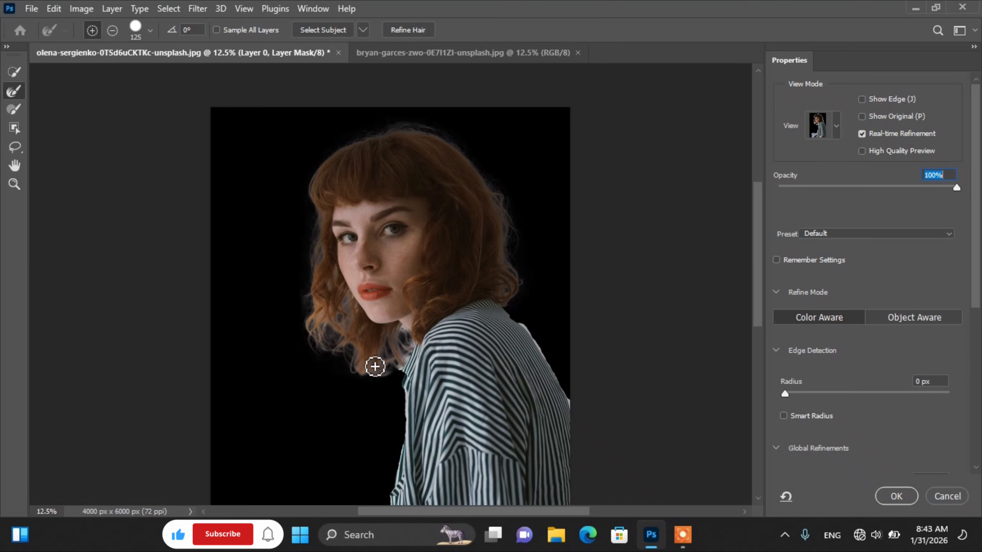
pyautogui.hotkey('ctrl', '+')
pyautogui.hotkey('ctrl', '+')
pyautogui.hotkey('ctrl', '+')
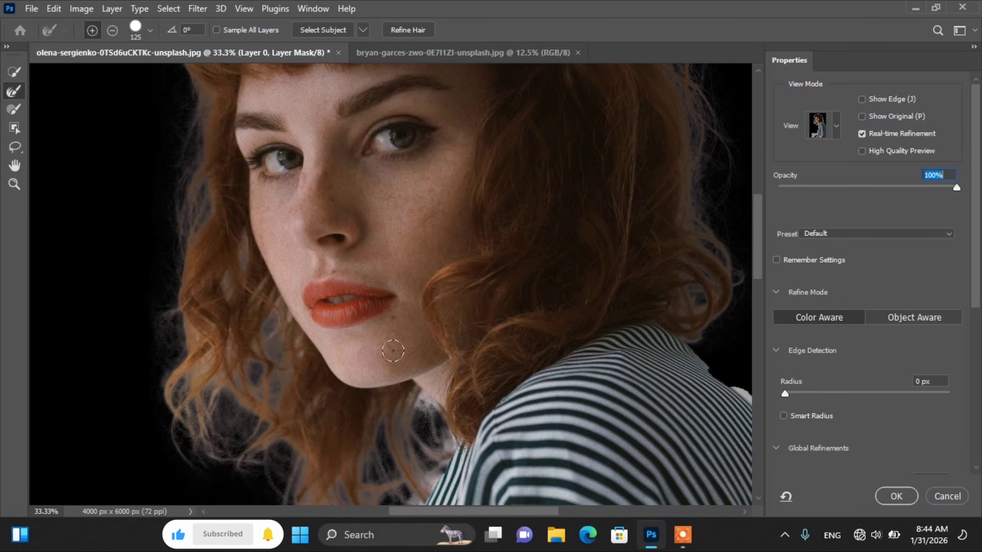
pyautogui.moveTo(760, 253); pyautogui.dragTo(760, 308)
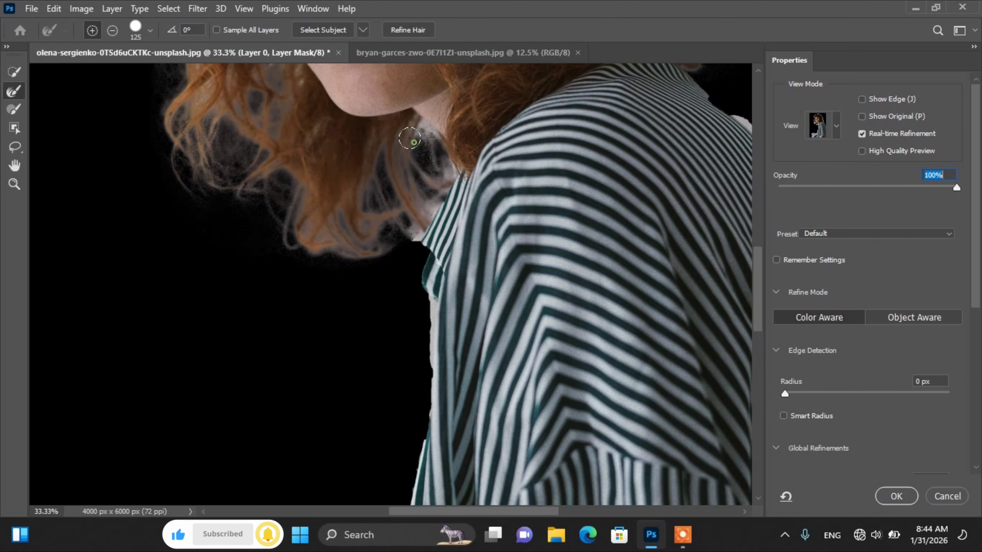
pyautogui.moveTo(411, 138); pyautogui.dragTo(407, 188)
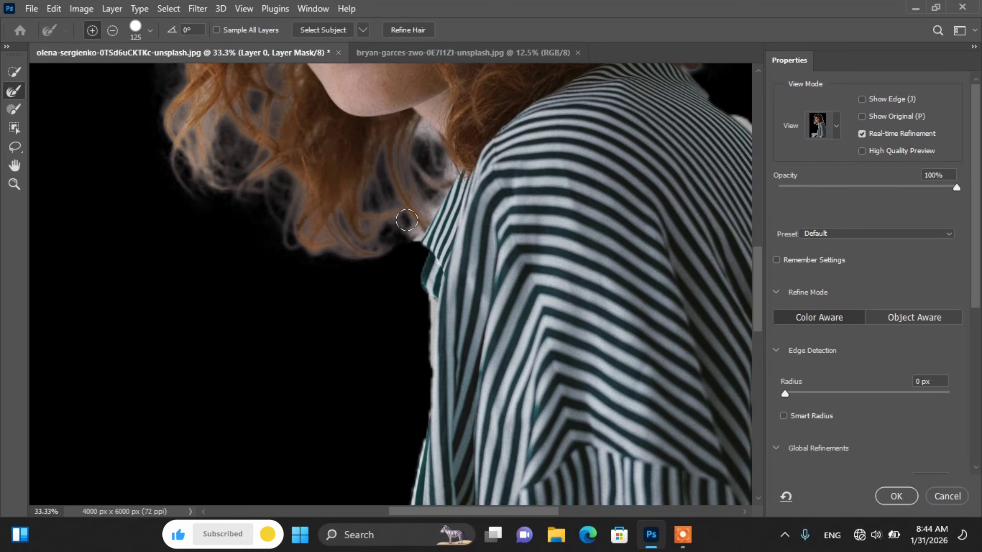
pyautogui.moveTo(407, 220); pyautogui.dragTo(405, 223)
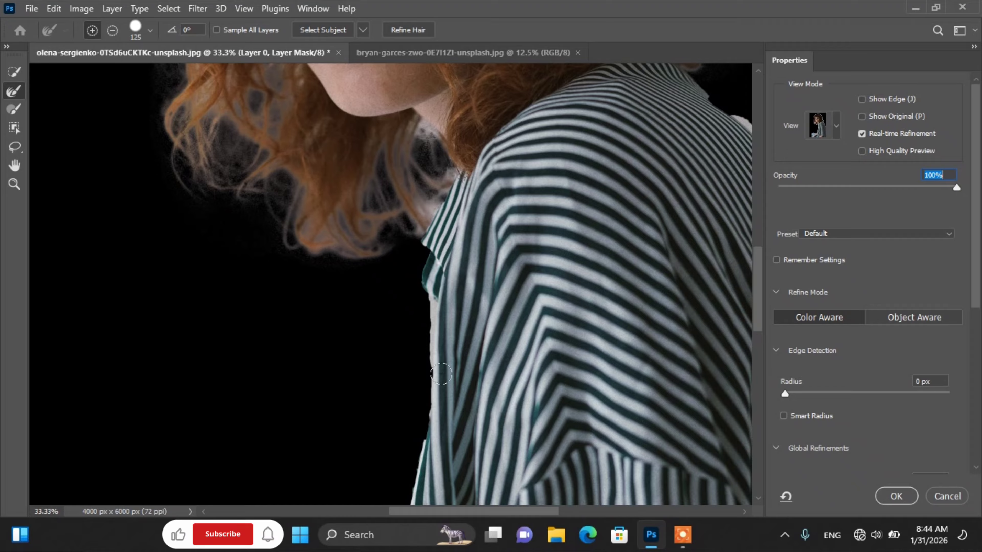
pyautogui.moveTo(757, 300); pyautogui.dragTo(728, 193)
pyautogui.scroll(-10, 728, 193)
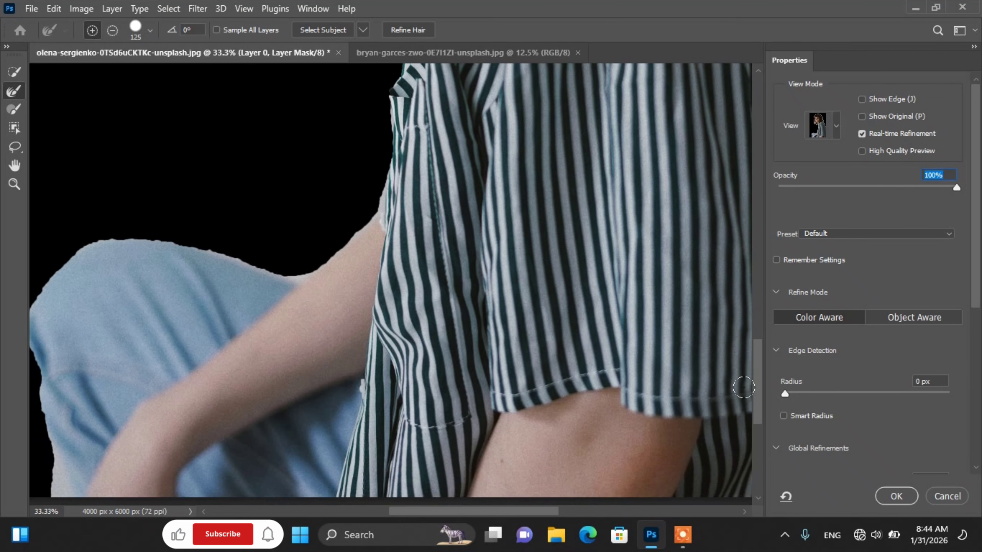
pyautogui.scroll(2, 740, 387)
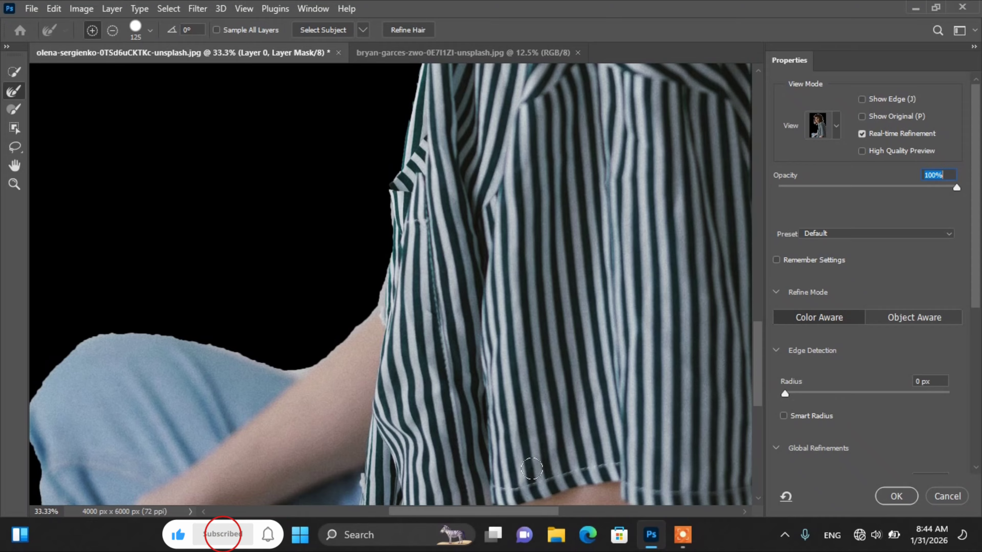
pyautogui.scroll(-5, 531, 468)
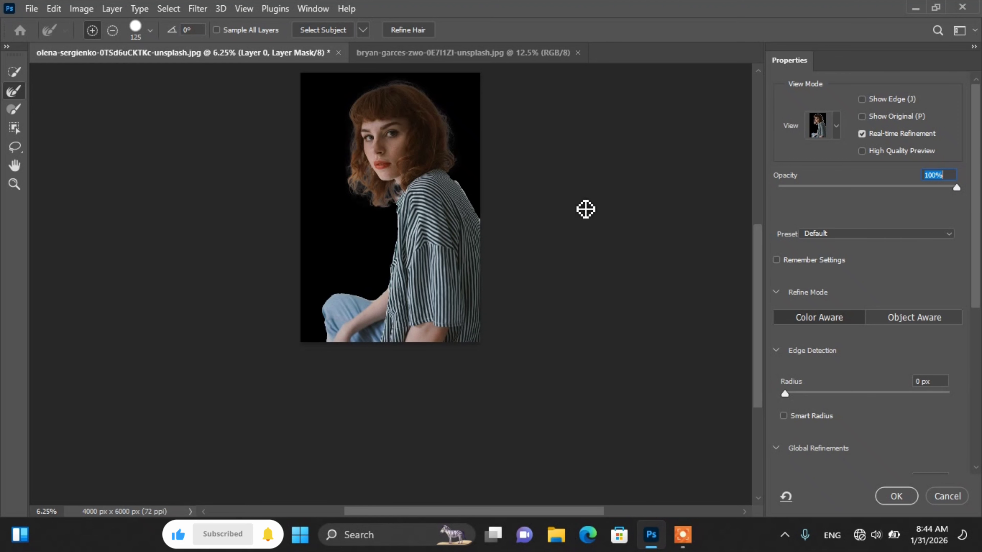
# Erase the light background fringe along the shirt's upper back edge from the mask with the Brush tool in subtract mode at size 50.
pyautogui.scroll(1, 756, 246)
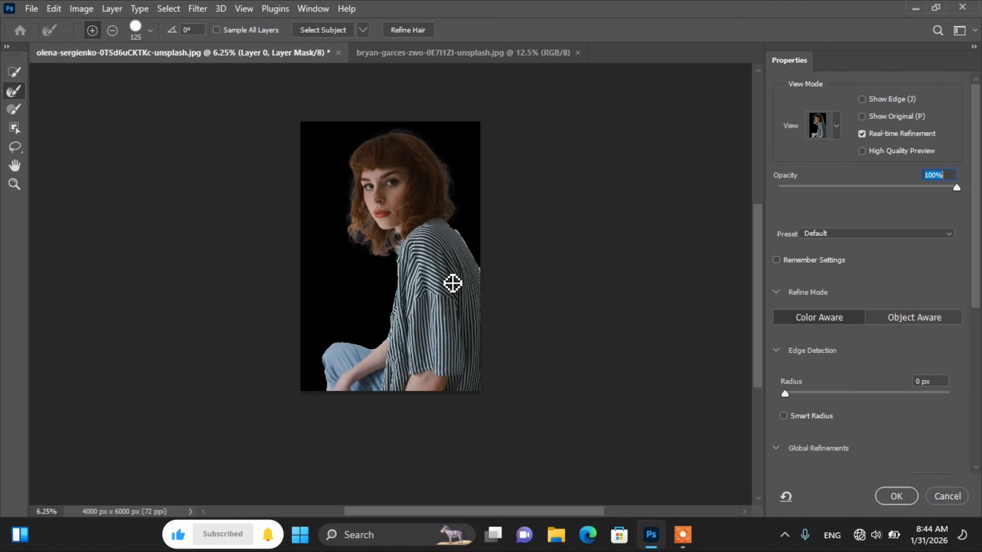
pyautogui.scroll(4, 453, 283)
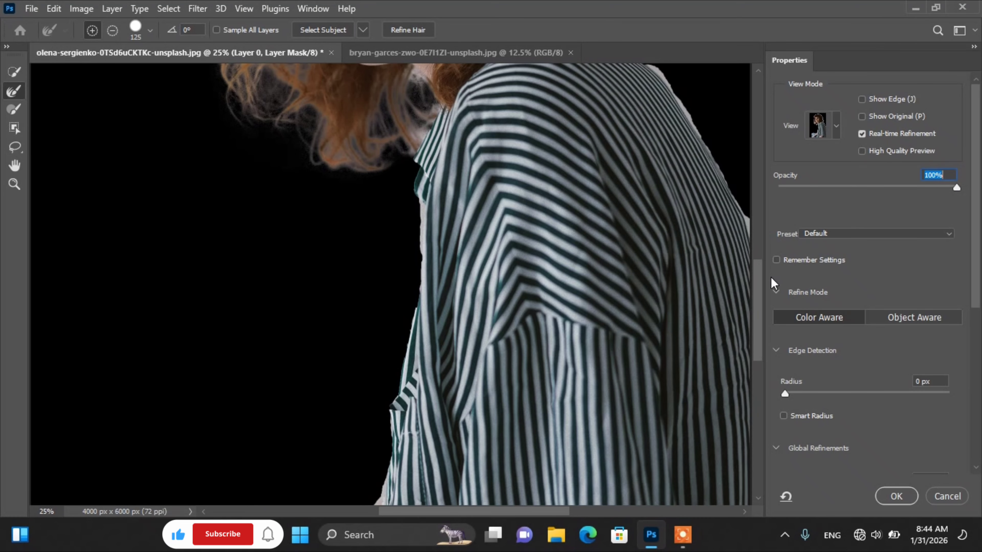
pyautogui.moveTo(761, 291); pyautogui.dragTo(758, 260)
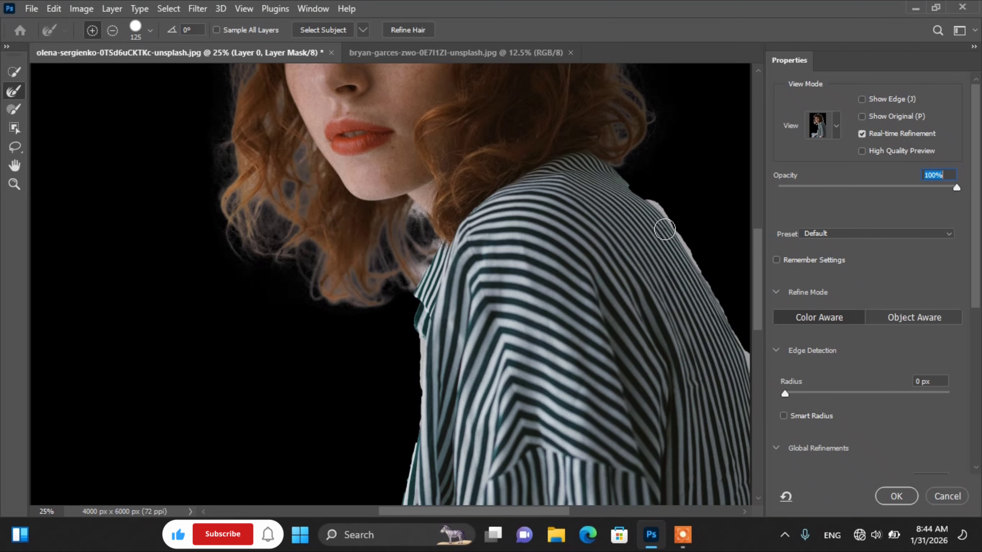
pyautogui.click(17, 110)
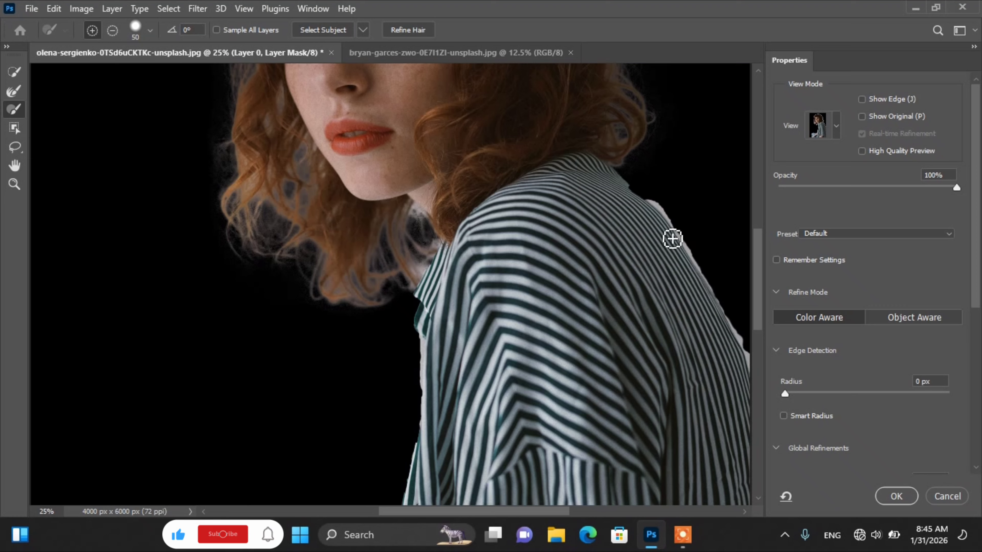
pyautogui.press('alt')
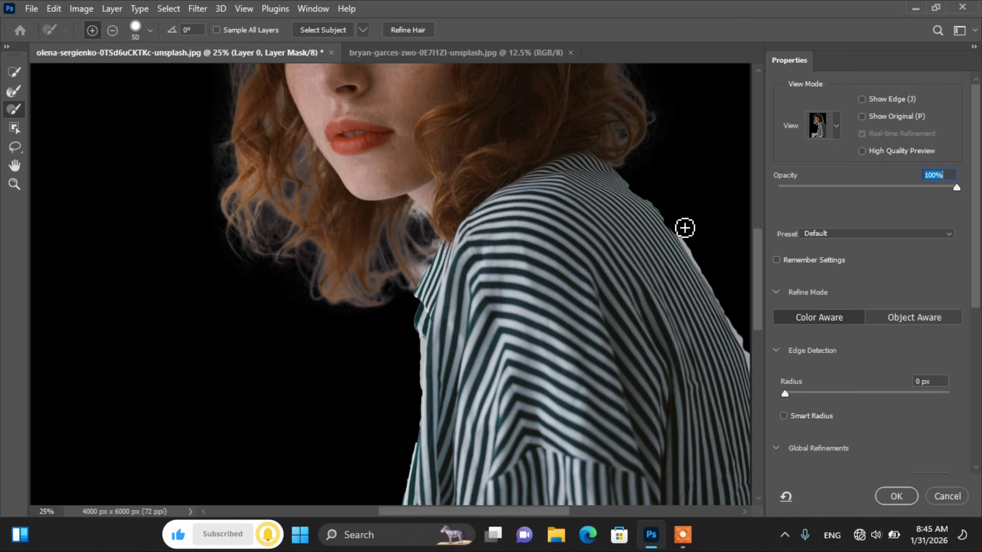
pyautogui.hotkey('ctrl', 'z')
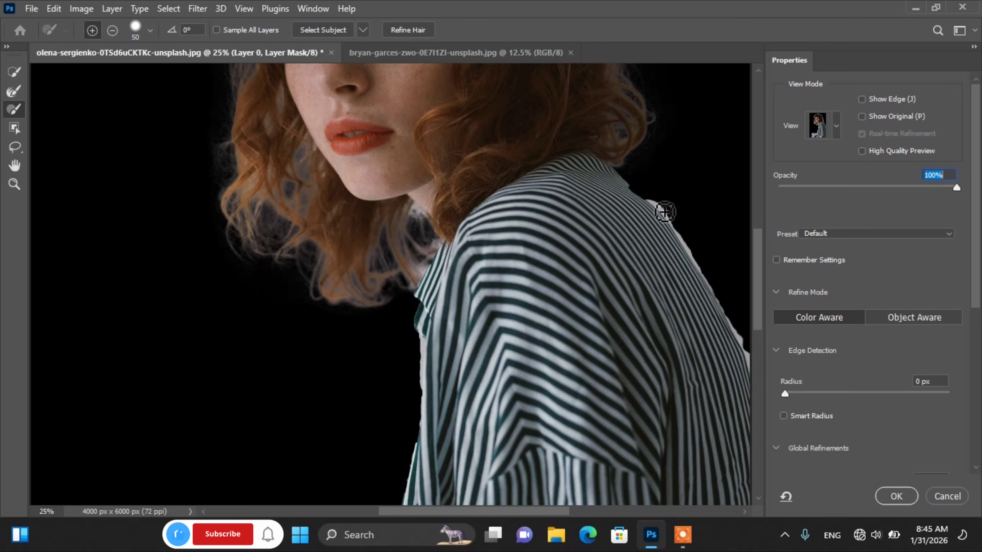
pyautogui.press('alt')
pyautogui.moveTo(657, 204); pyautogui.dragTo(665, 205)
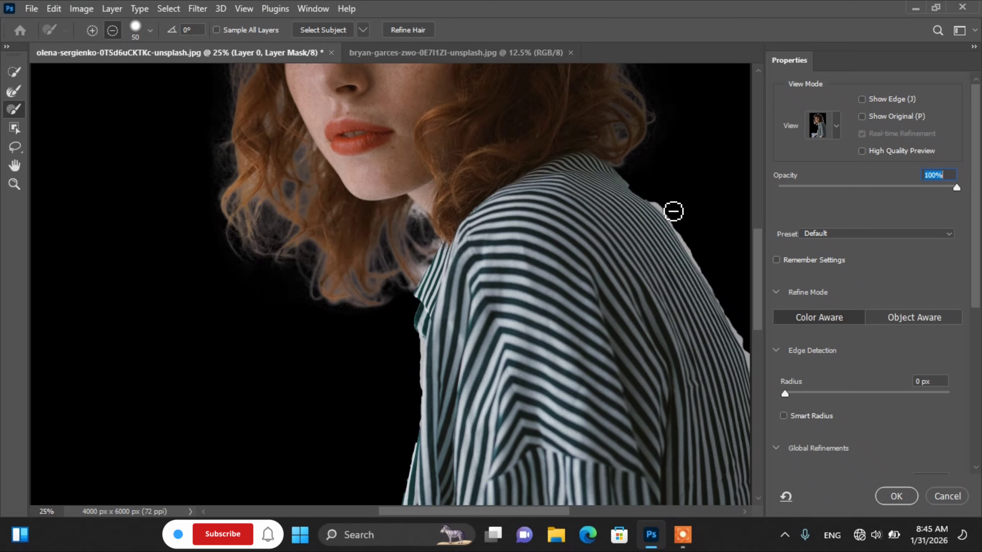
pyautogui.moveTo(680, 224); pyautogui.dragTo(679, 225)
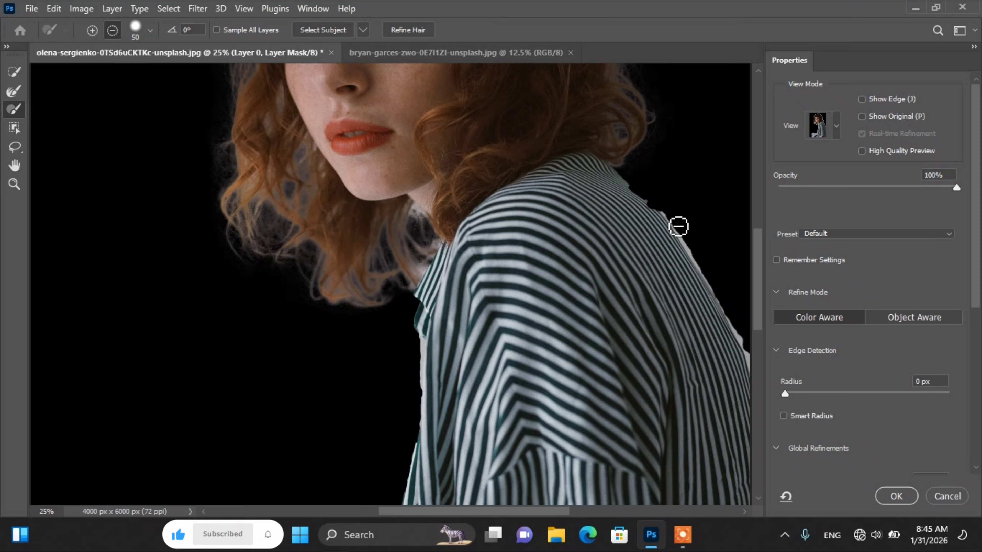
pyautogui.moveTo(712, 234); pyautogui.dragTo(717, 238)
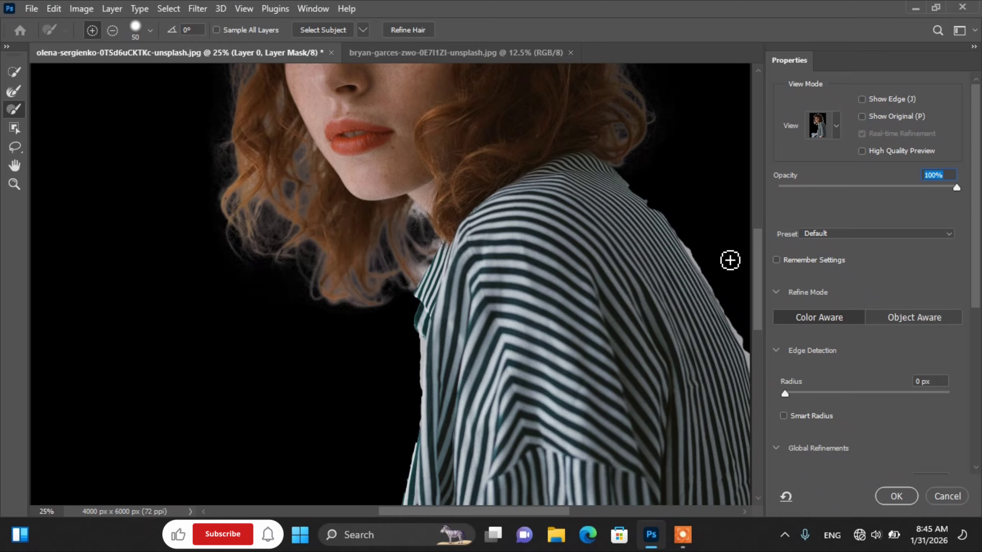
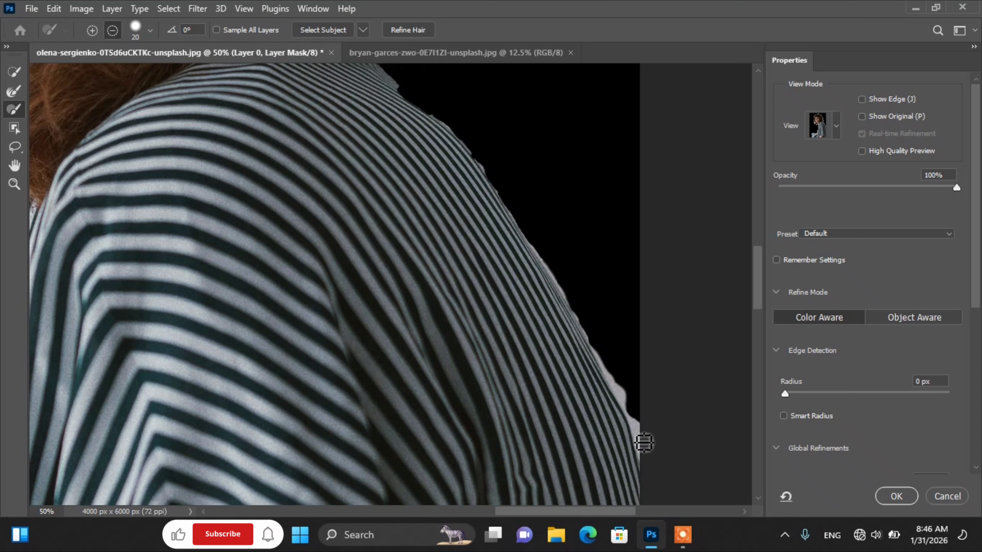
# Clean the shirt's lower back edge with the Brush at size 20, subtracting the light fringe and painting back over-erased stripes.
pyautogui.moveTo(637, 420)
pyautogui.mouseDown()
pyautogui.moveTo(642, 448)
pyautogui.moveTo(621, 390)
pyautogui.moveTo(628, 398)
pyautogui.moveTo(591, 340)
pyautogui.mouseUp()
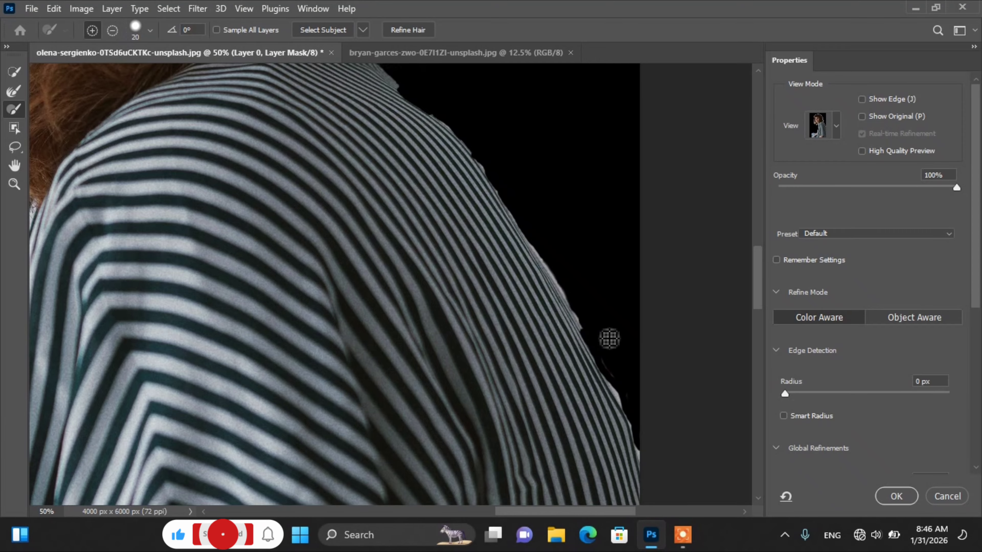
pyautogui.scroll(2, 535, 372)
pyautogui.scroll(-2, 571, 327)
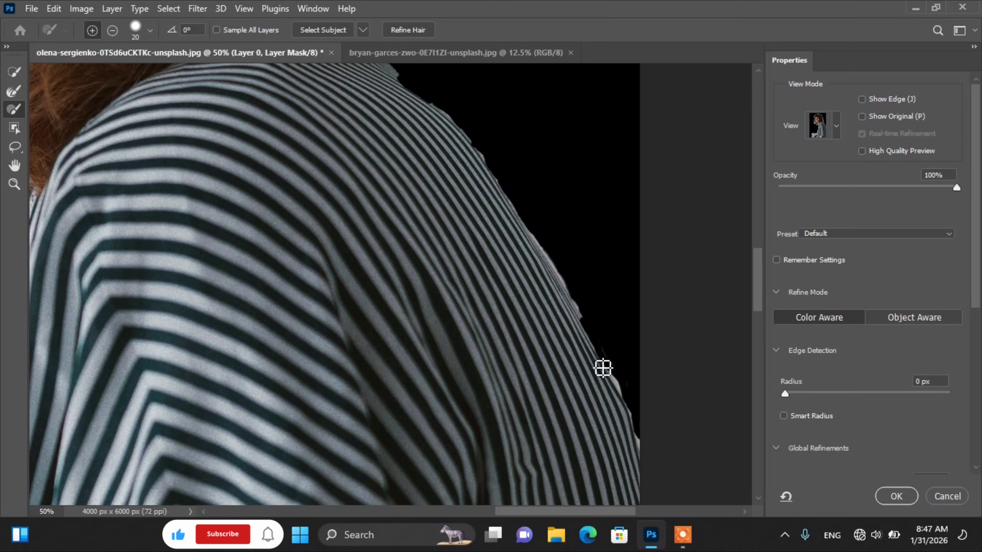
pyautogui.moveTo(602, 367); pyautogui.dragTo(616, 393)
pyautogui.press('alt')
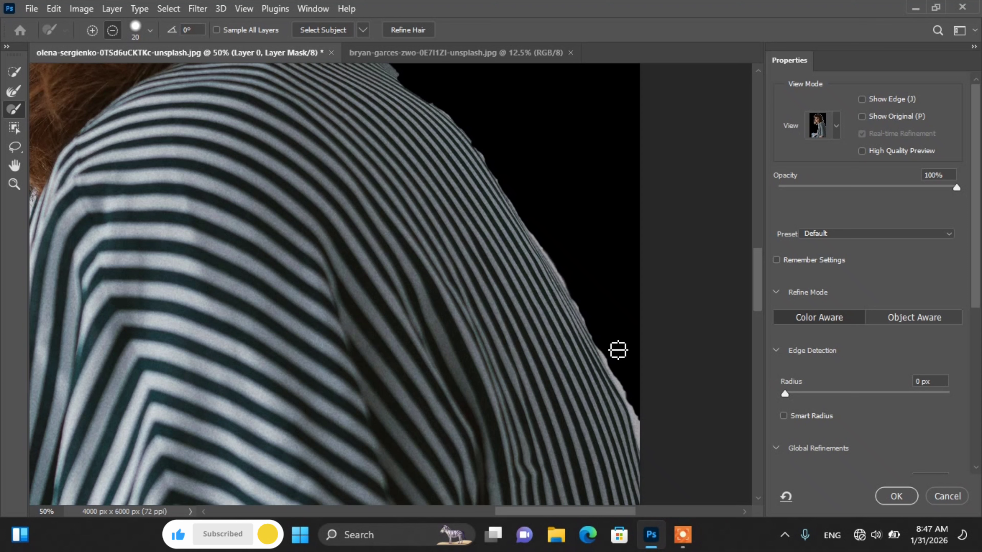
pyautogui.press('alt')
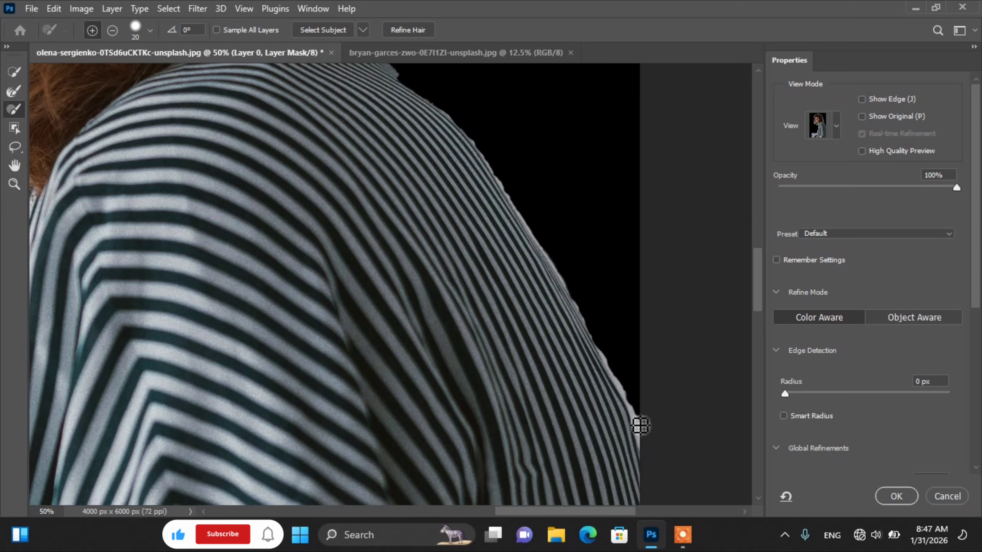
# Trim the remaining fringe where the shirt's back meets the image border in subtract mode, undoing the stray added stroke.
pyautogui.press('alt')
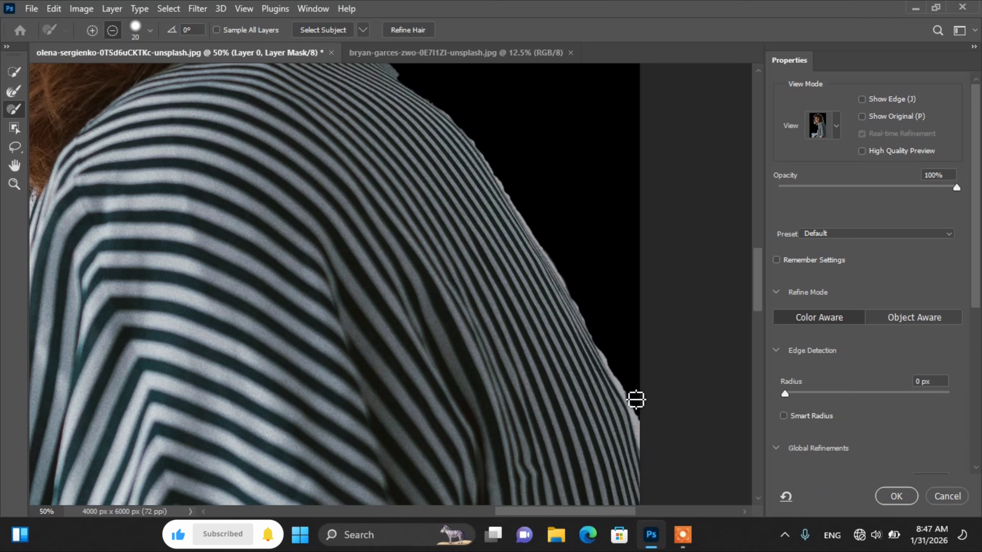
pyautogui.moveTo(624, 389); pyautogui.dragTo(604, 359)
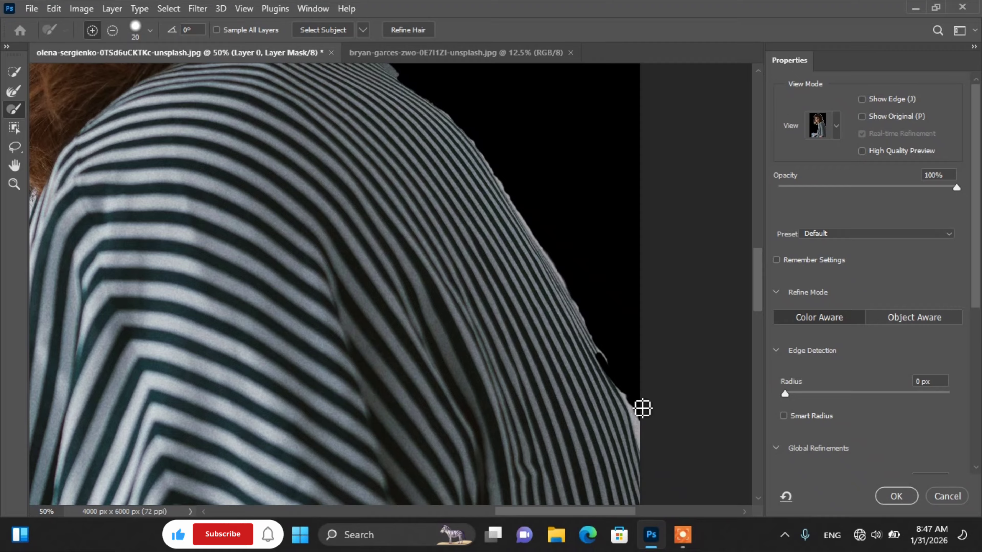
pyautogui.moveTo(635, 400); pyautogui.dragTo(647, 413)
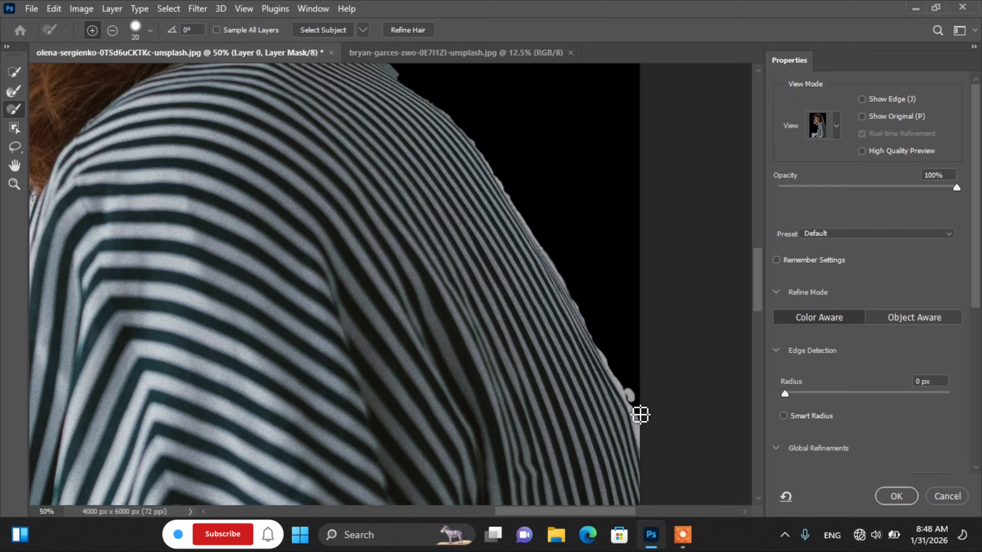
pyautogui.hotkey('ctrl', 'z')
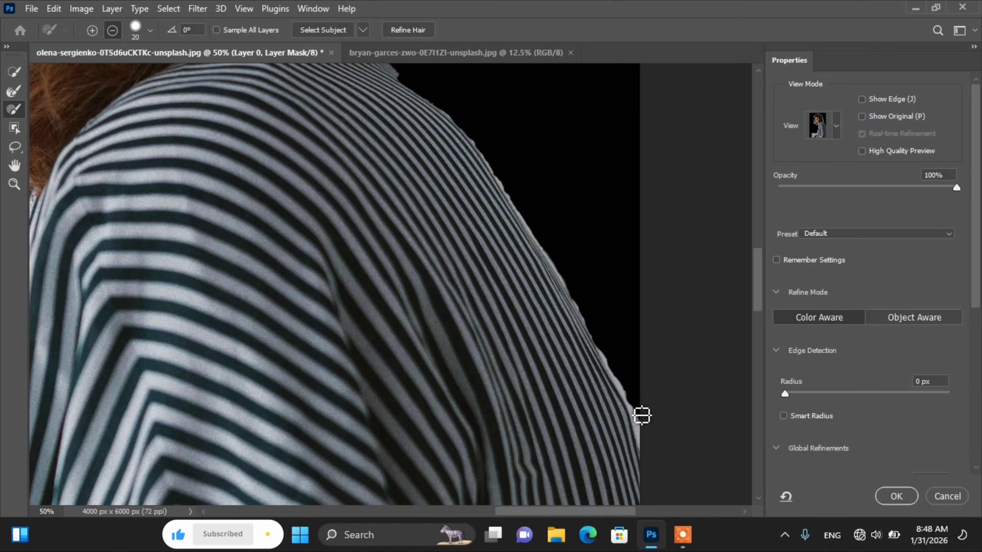
pyautogui.keyDown('alt'); pyautogui.click(641, 414); pyautogui.keyUp('alt')
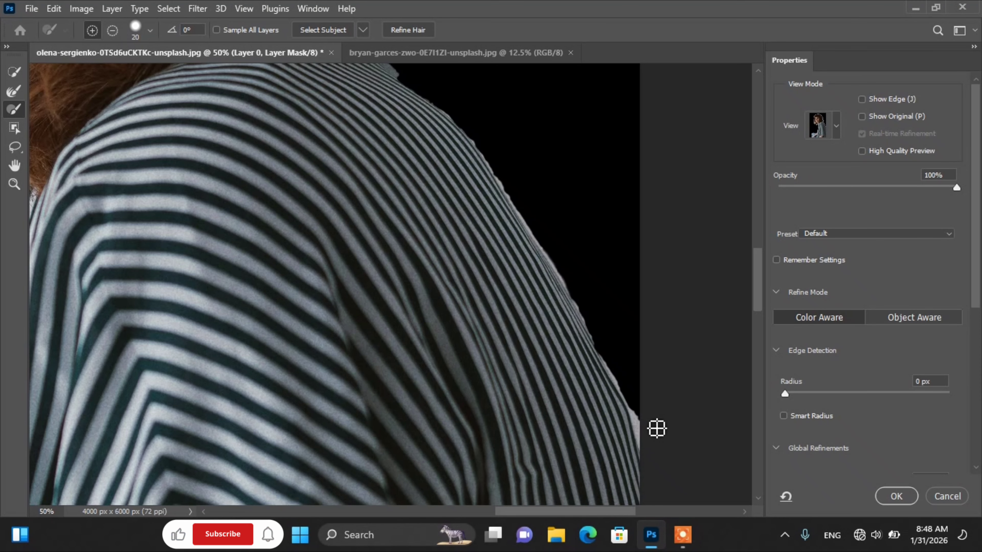
# Examine the cutout's edges along the shirt front, collar, arm and knee, and review the whole figure on black.
pyautogui.scroll(-2, 426, 276)
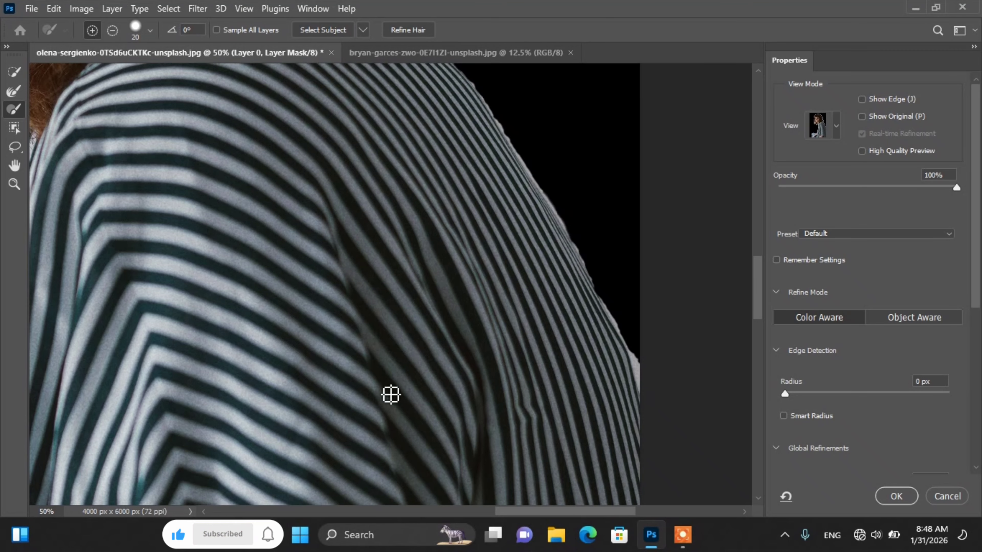
pyautogui.moveTo(513, 512); pyautogui.dragTo(422, 499)
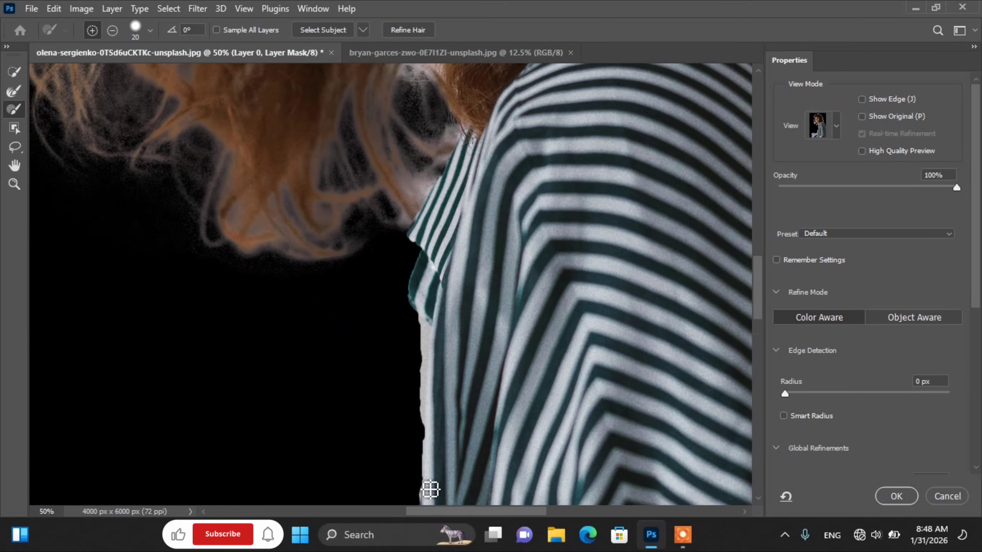
pyautogui.scroll(-5, 448, 345)
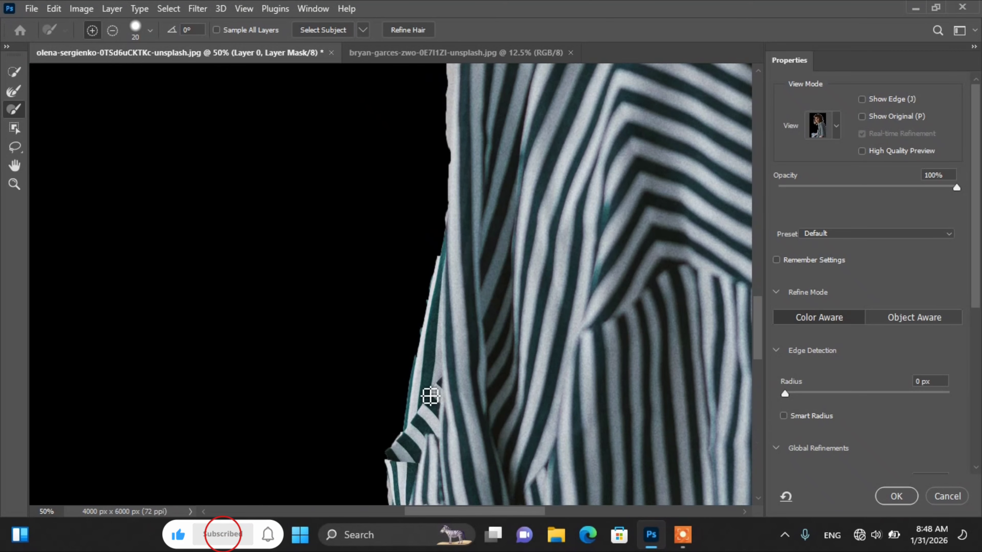
pyautogui.scroll(-5, 392, 383)
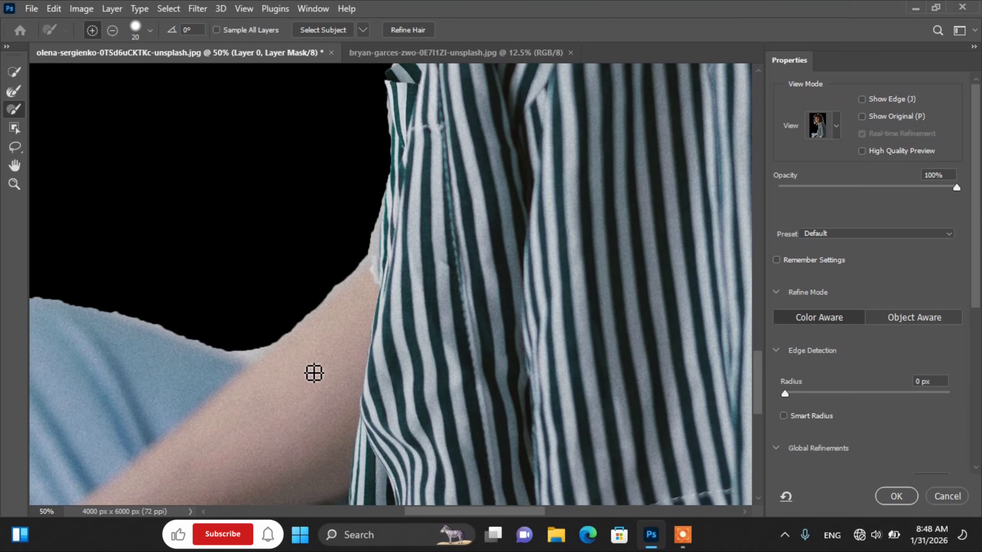
pyautogui.scroll(5, 329, 368)
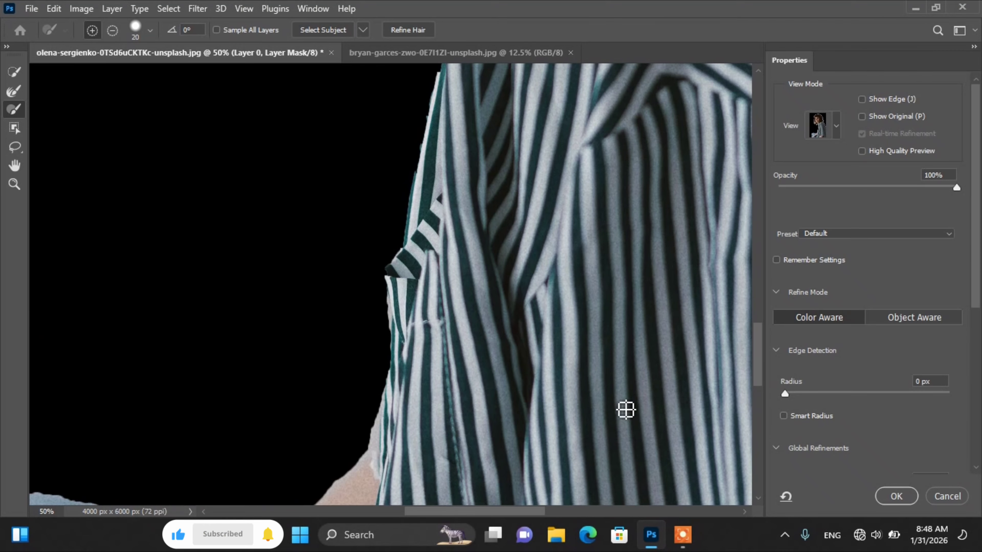
pyautogui.scroll(-4, 626, 410)
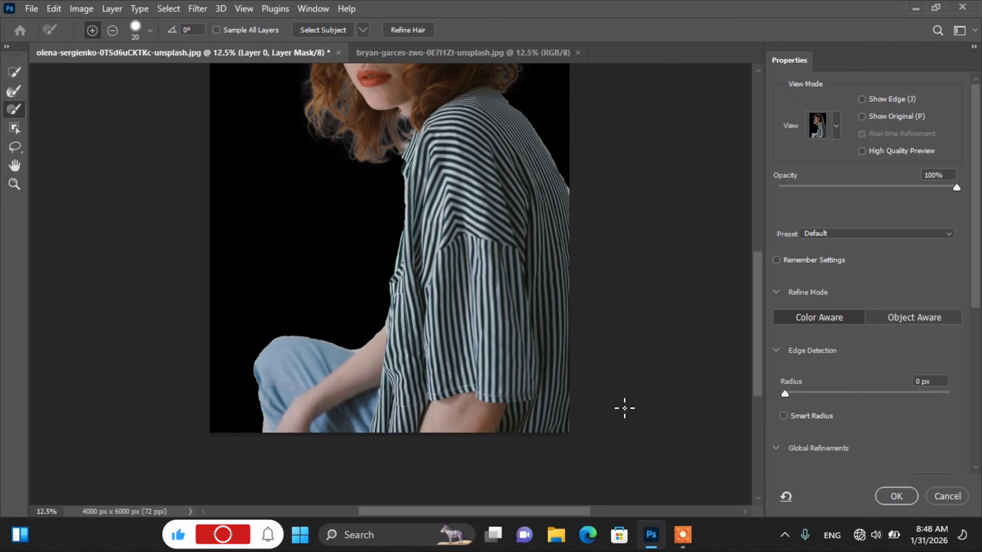
pyautogui.scroll(-2, 624, 408)
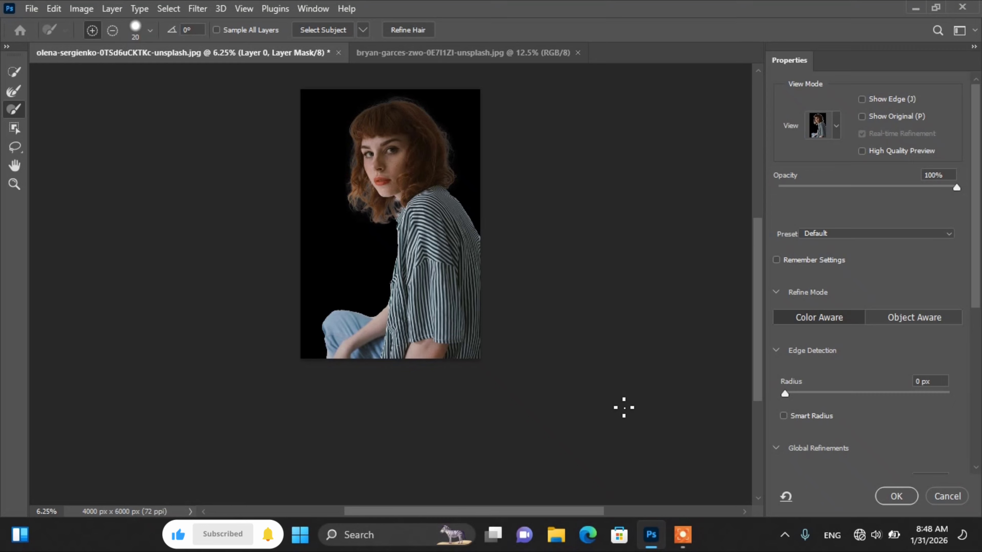
# Raise the Smooth global refinement to 100.
pyautogui.scroll(-3, 866, 392)
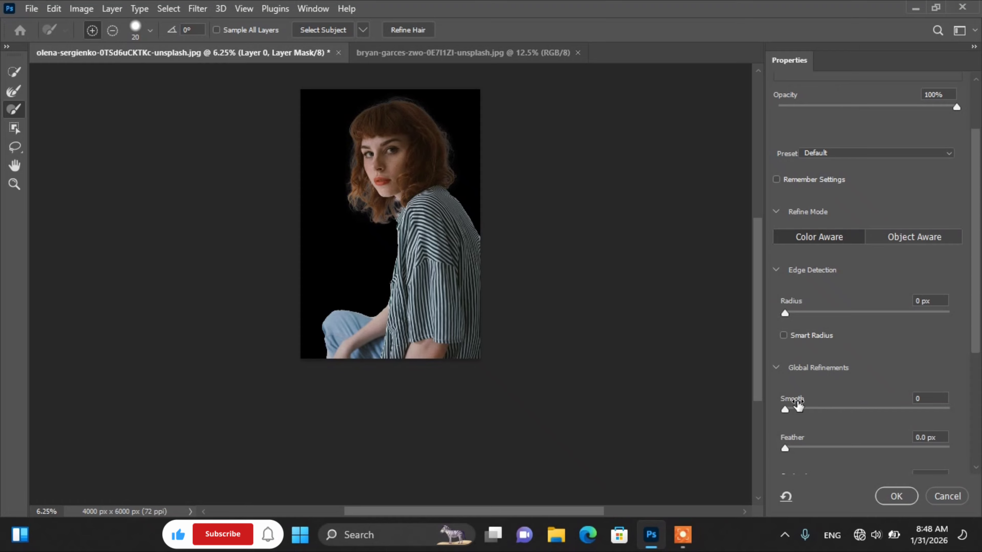
pyautogui.moveTo(785, 410); pyautogui.dragTo(954, 410)
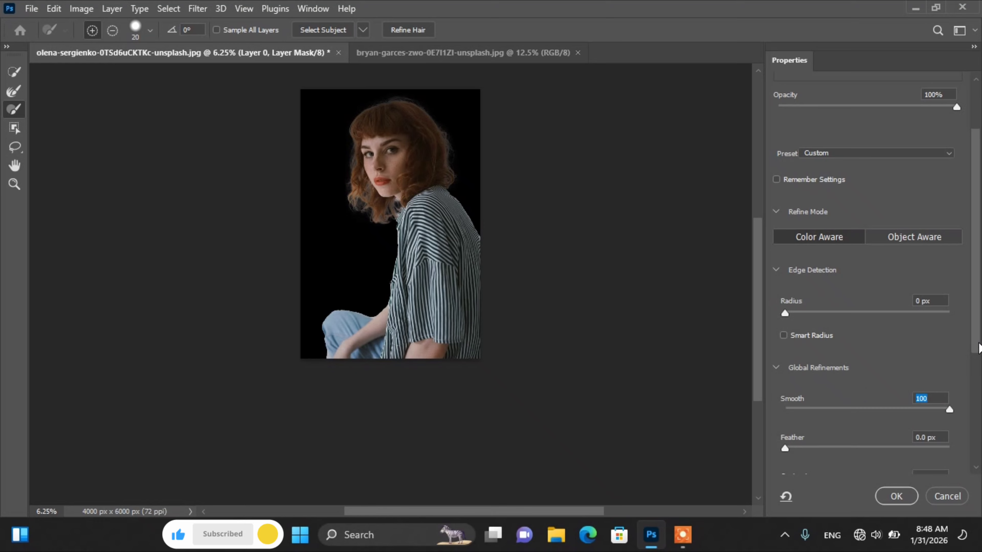
pyautogui.press('Down')
pyautogui.press('Down')
pyautogui.press('Down')
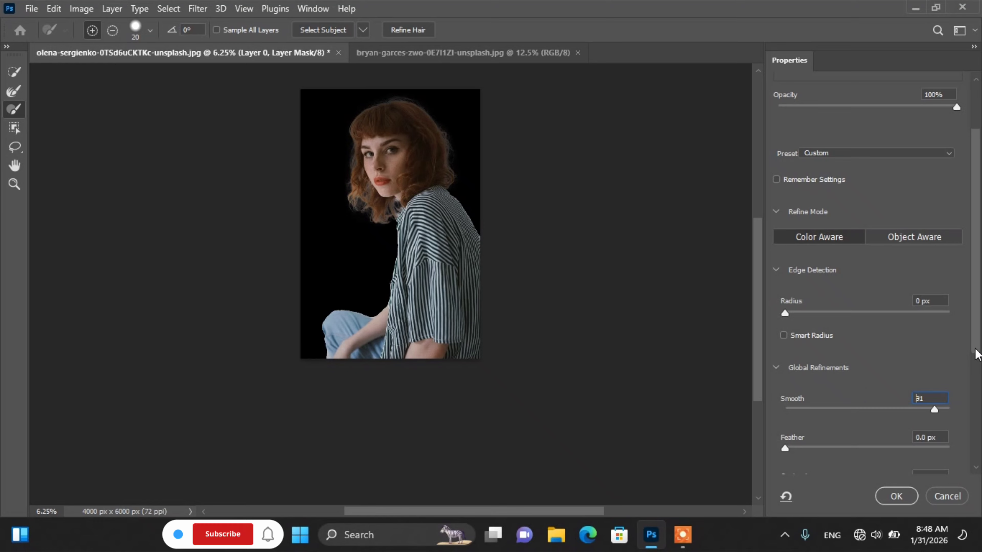
pyautogui.moveTo(976, 348); pyautogui.dragTo(975, 355)
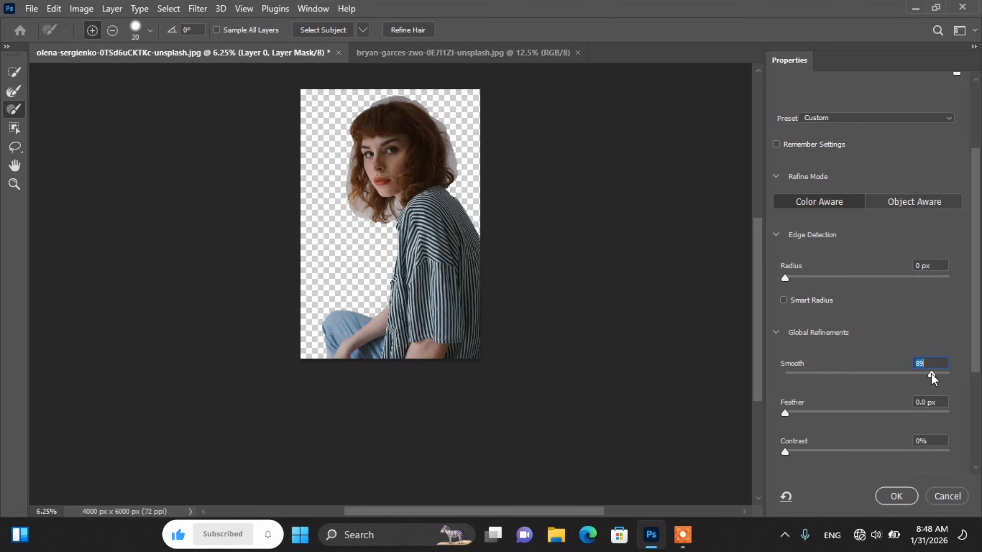
pyautogui.moveTo(931, 373); pyautogui.dragTo(976, 370)
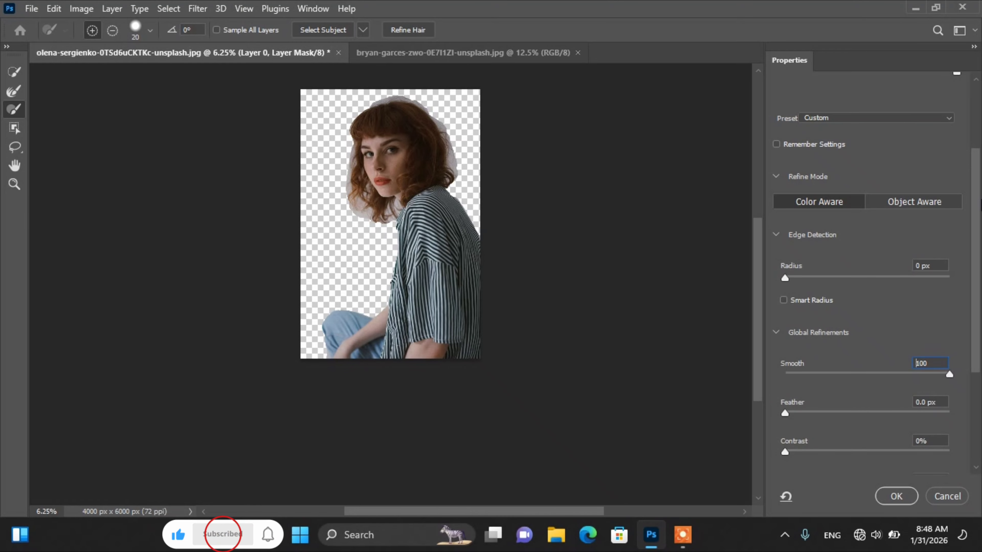
pyautogui.moveTo(975, 205); pyautogui.dragTo(973, 101)
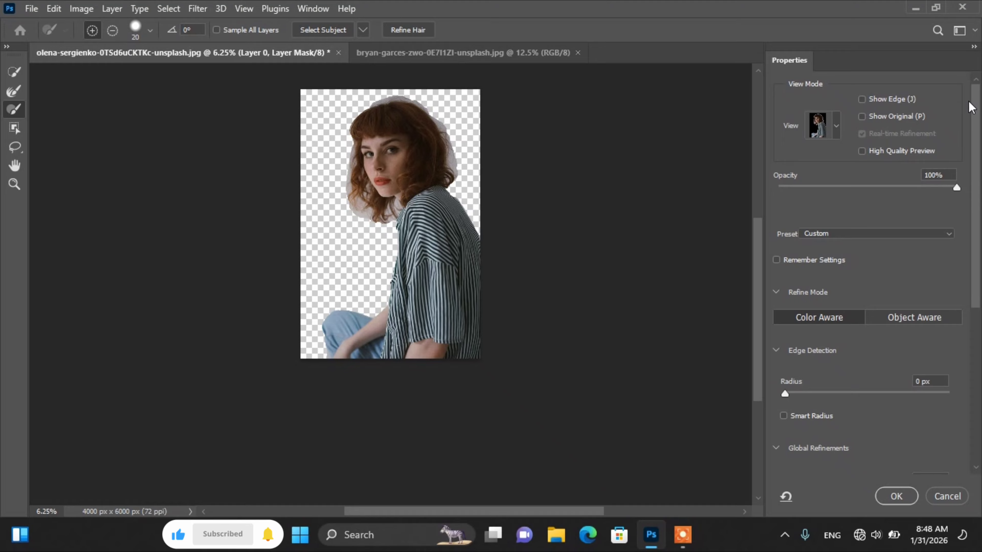
pyautogui.click(836, 128)
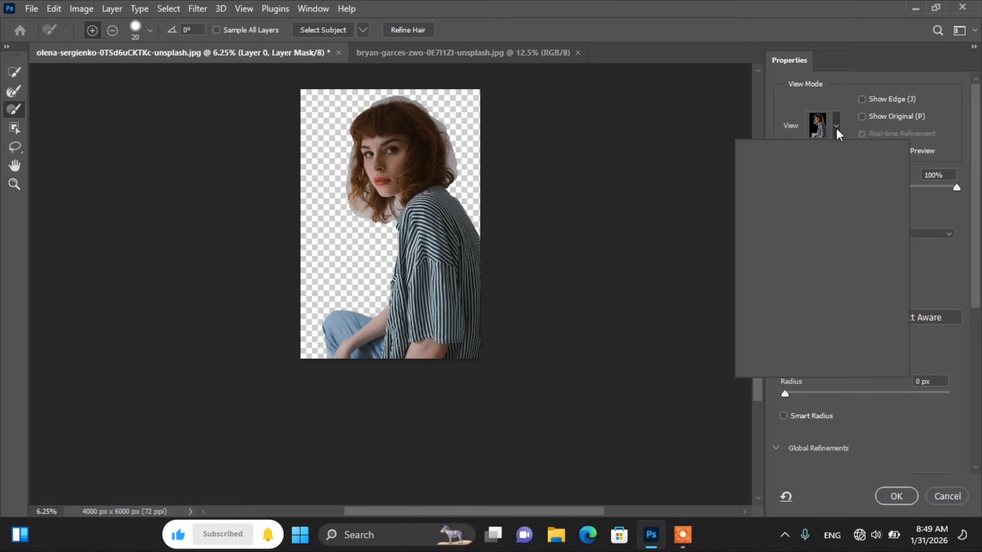
pyautogui.click(836, 129)
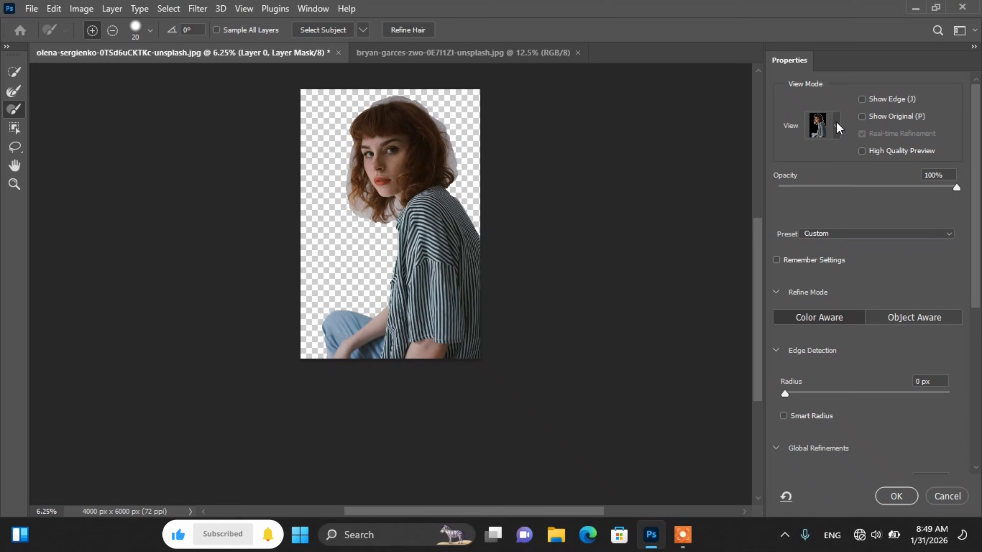
pyautogui.click(836, 123)
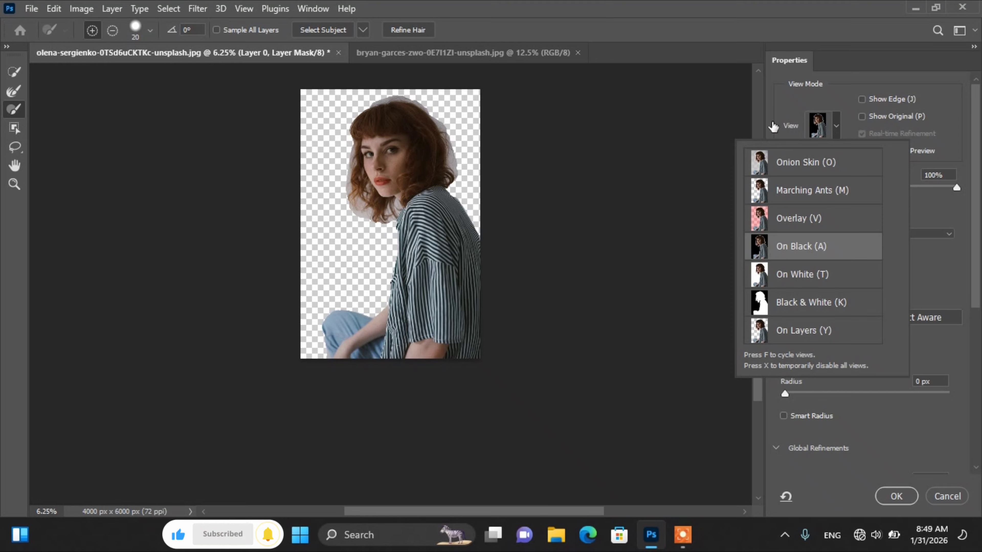
pyautogui.click(832, 128)
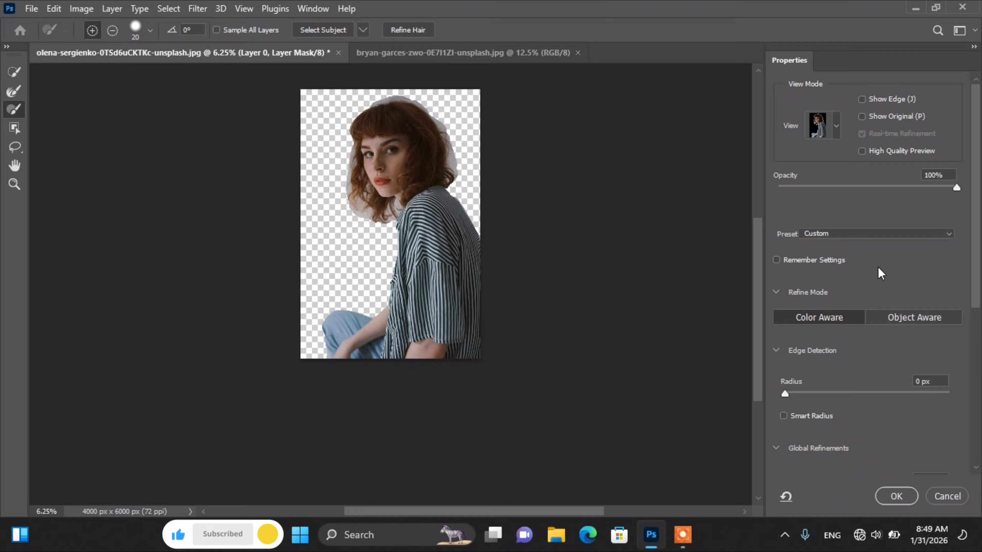
# Try a lower Smooth value of 54 for the mask edge.
pyautogui.scroll(-3, 957, 189)
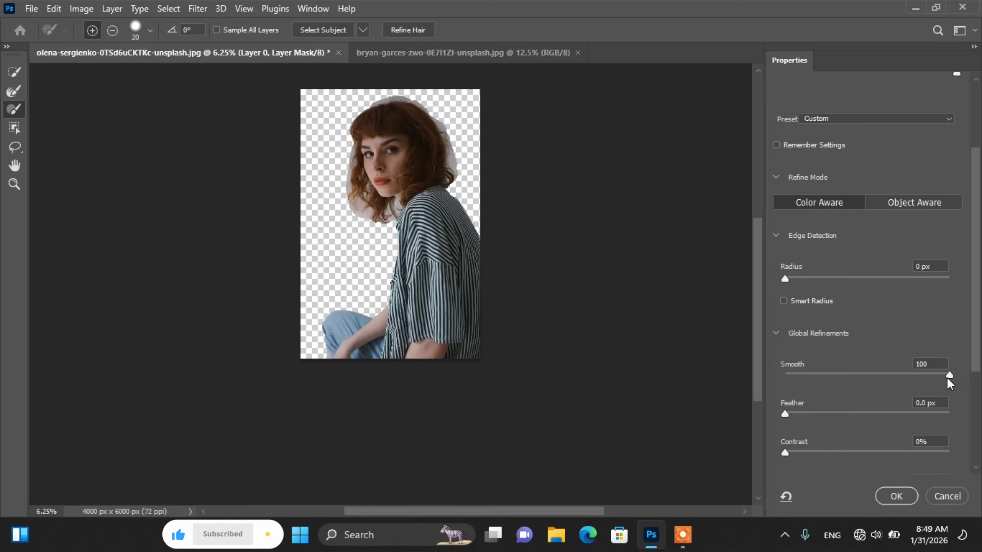
pyautogui.moveTo(947, 375); pyautogui.dragTo(882, 381)
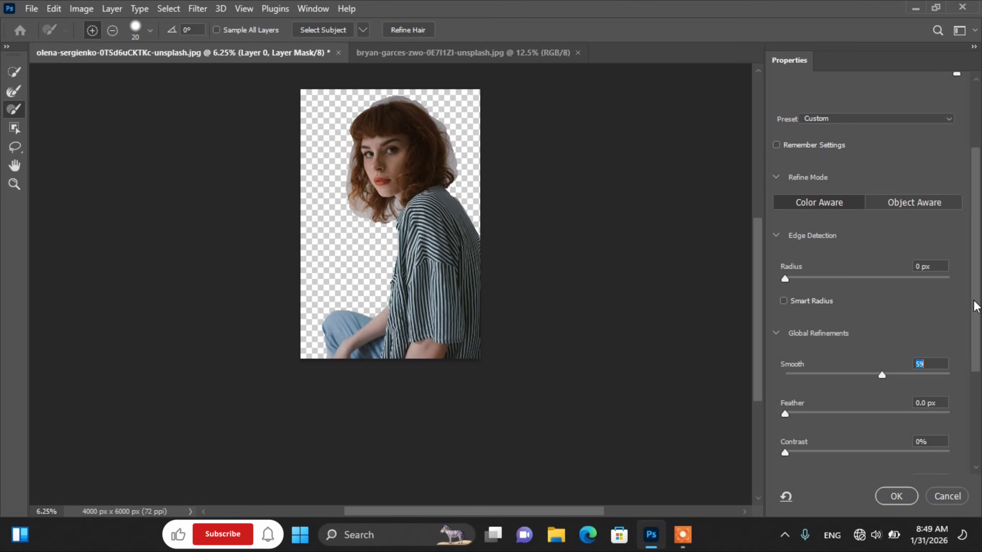
pyautogui.moveTo(885, 375); pyautogui.dragTo(898, 375)
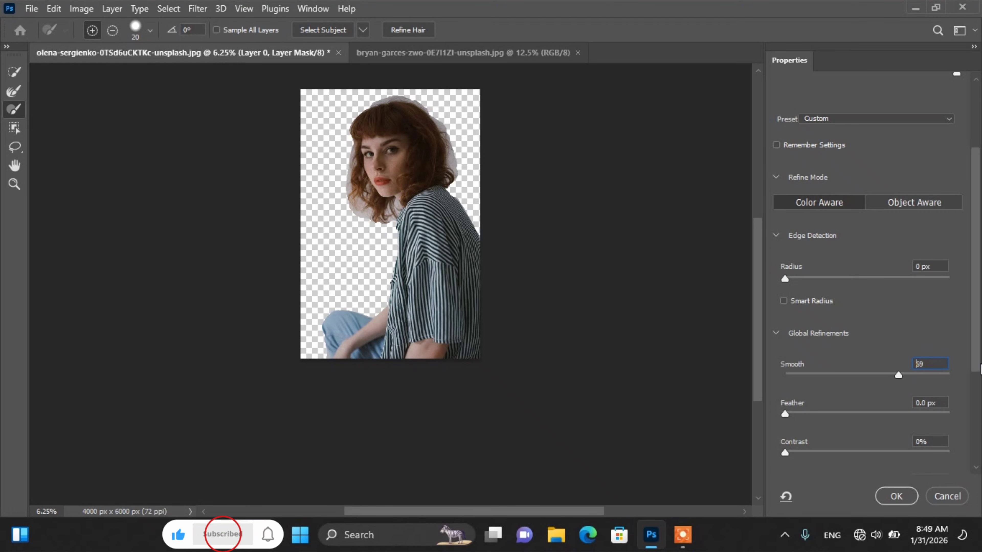
pyautogui.press('Down')
pyautogui.press('Down')
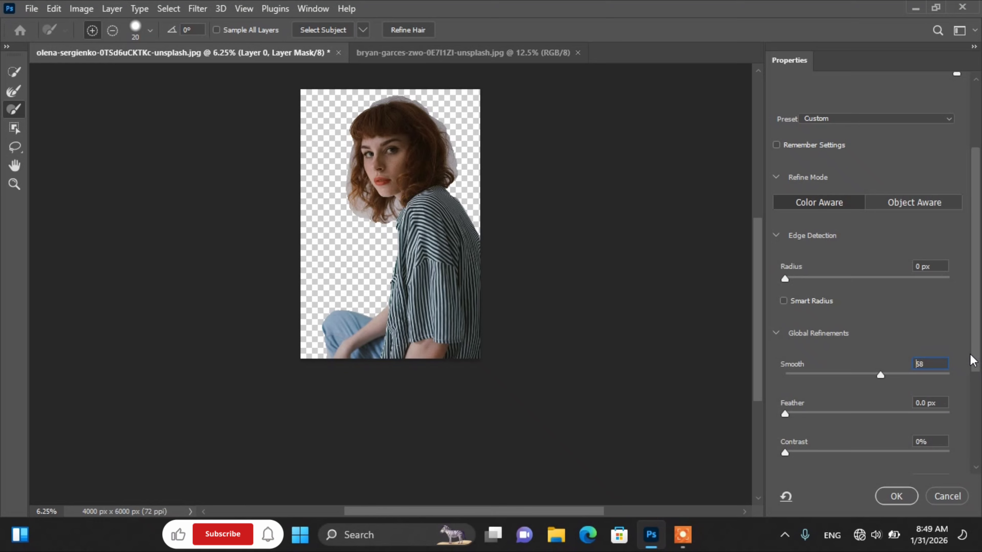
pyautogui.press('Down')
pyautogui.scroll(-3, 963, 338)
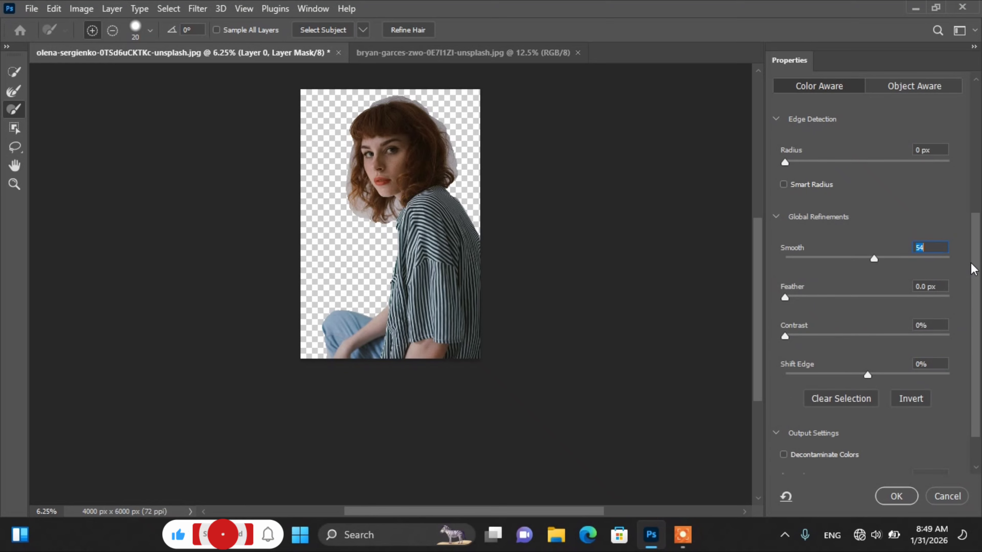
# Enable Decontaminate Colors in the output settings and set Smooth to 100.
pyautogui.scroll(-2, 973, 333)
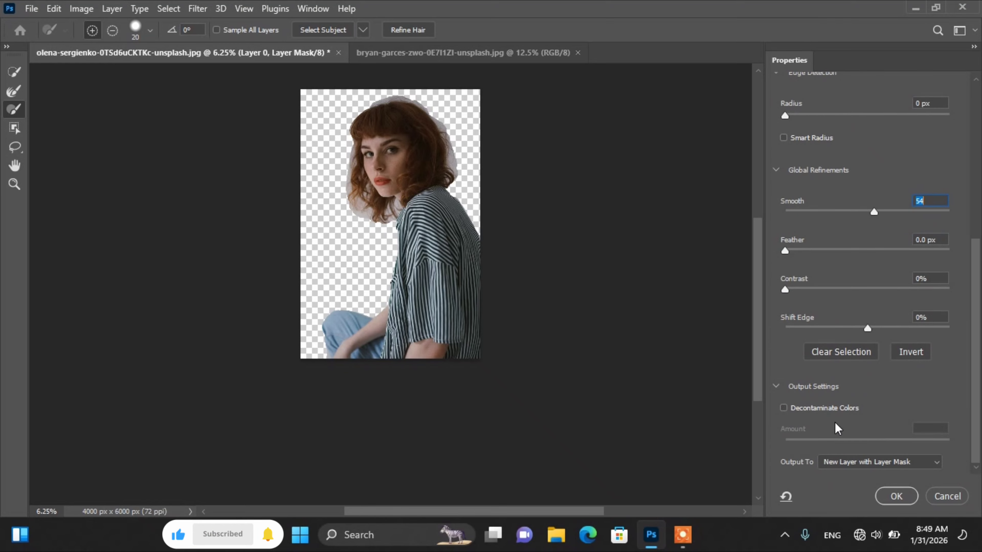
pyautogui.click(784, 408)
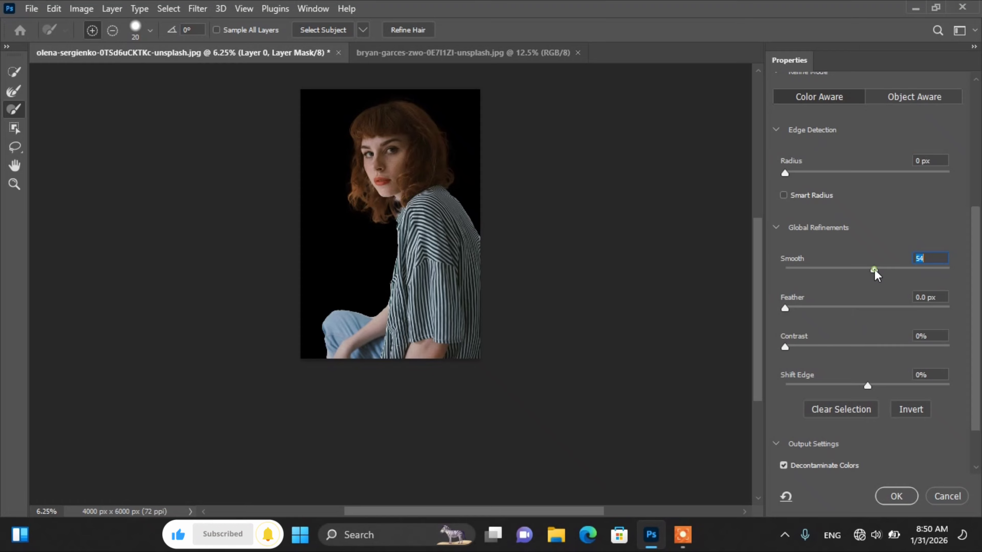
pyautogui.moveTo(874, 269); pyautogui.dragTo(949, 269)
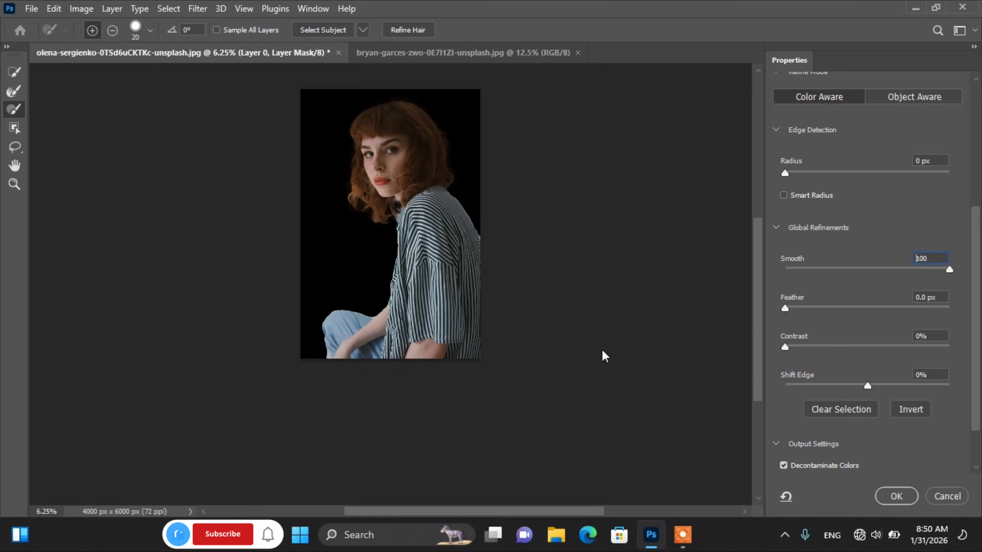
pyautogui.scroll(-3, 978, 402)
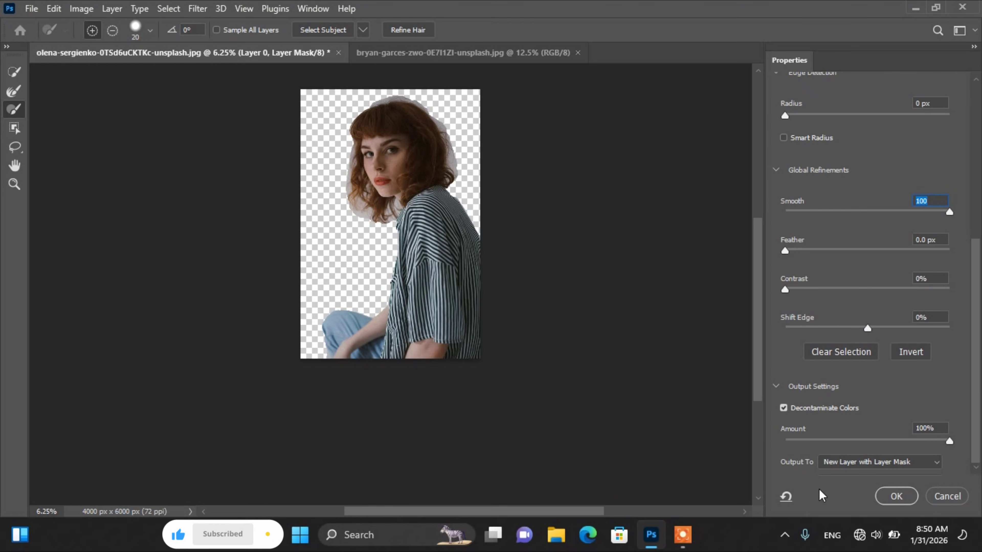
# Output the refined cutout as a new layer with a layer mask, with Smooth set to 100.
pyautogui.click(863, 461)
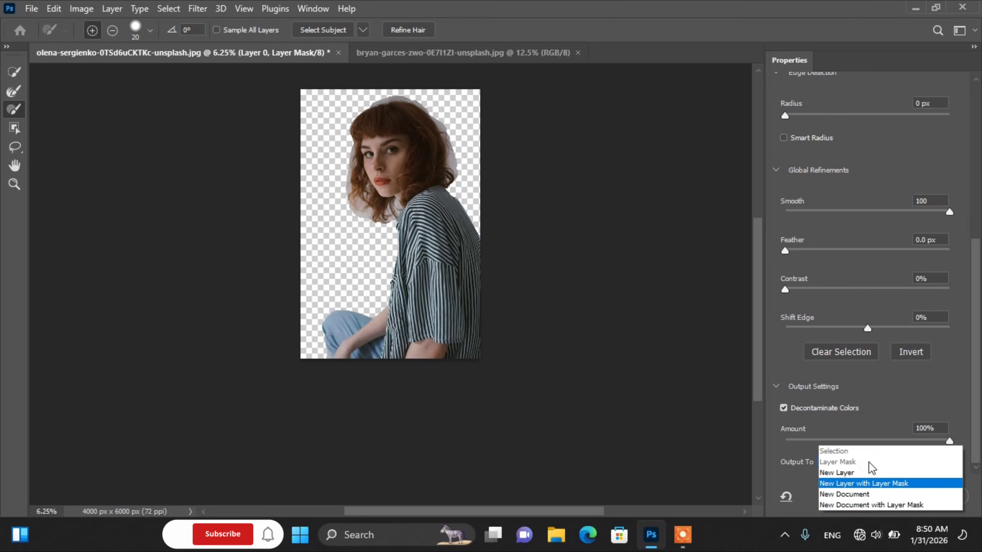
pyautogui.click(854, 485)
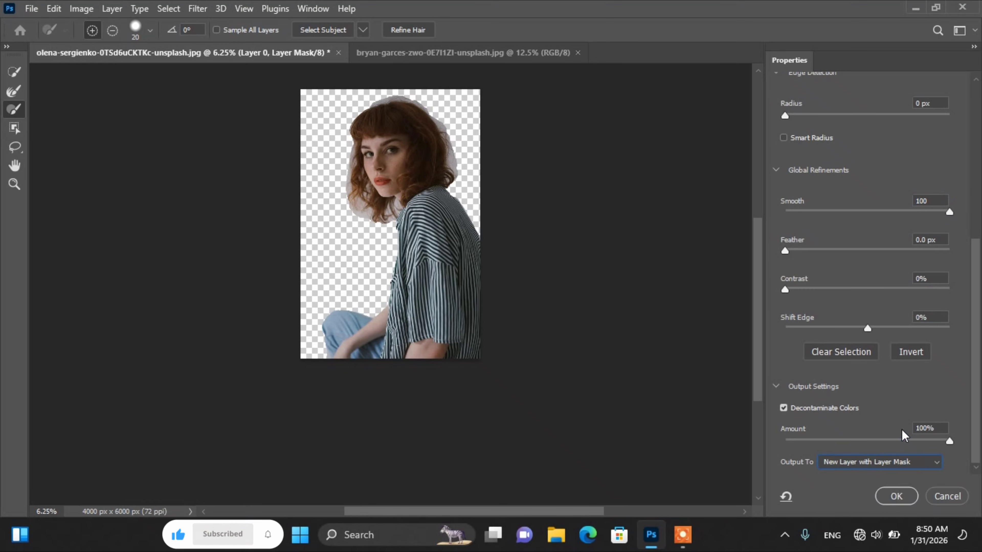
pyautogui.moveTo(950, 213); pyautogui.dragTo(871, 224)
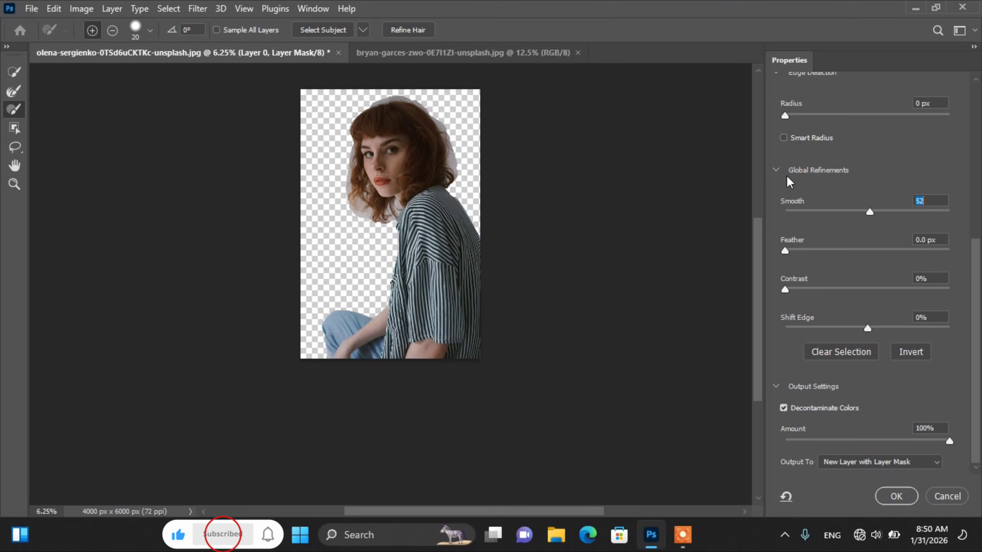
pyautogui.moveTo(869, 212); pyautogui.dragTo(966, 218)
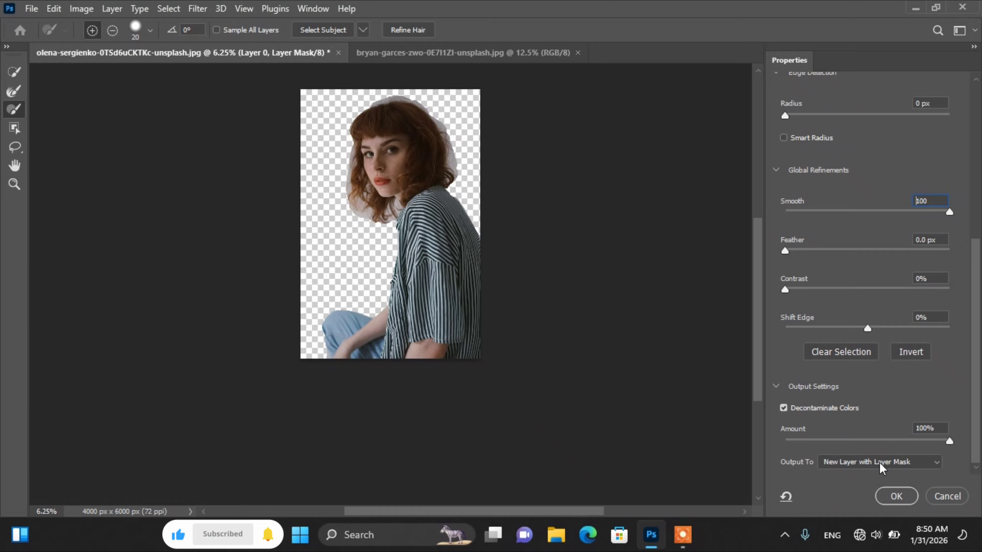
pyautogui.click(897, 496)
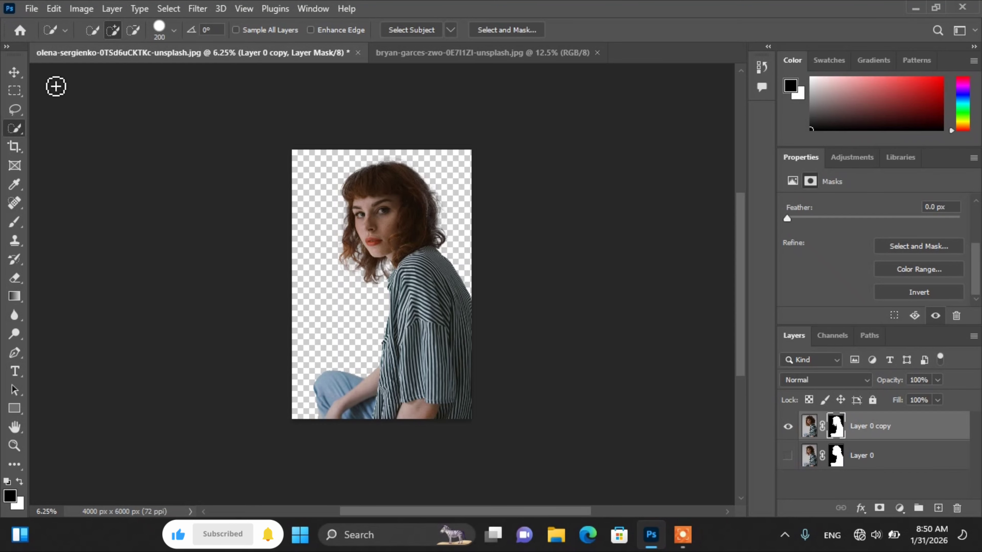
# Move the cutout woman into the painted brick-wall document, scale her to about 55% and place her in the photo's lower-right corner.
pyautogui.click(13, 75)
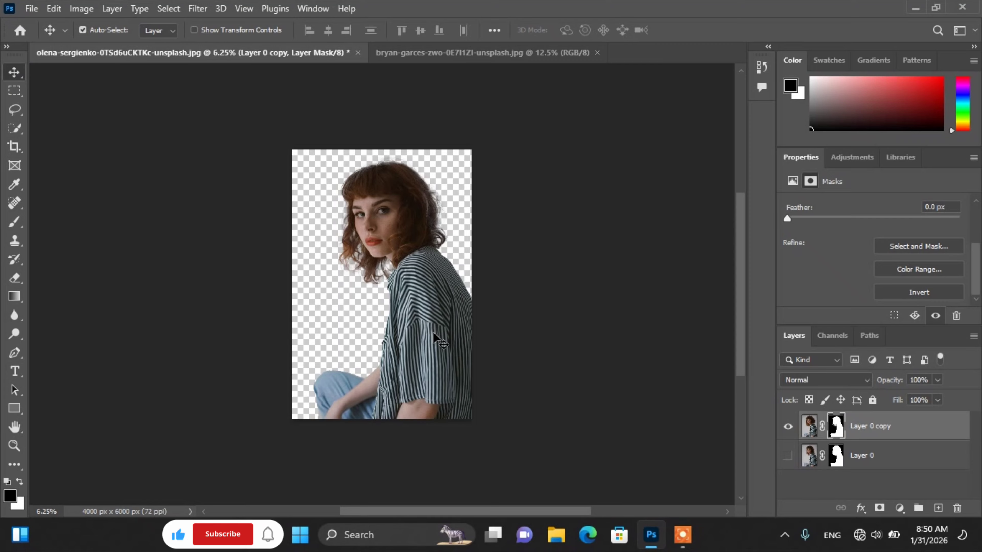
pyautogui.moveTo(436, 333); pyautogui.dragTo(378, 350)
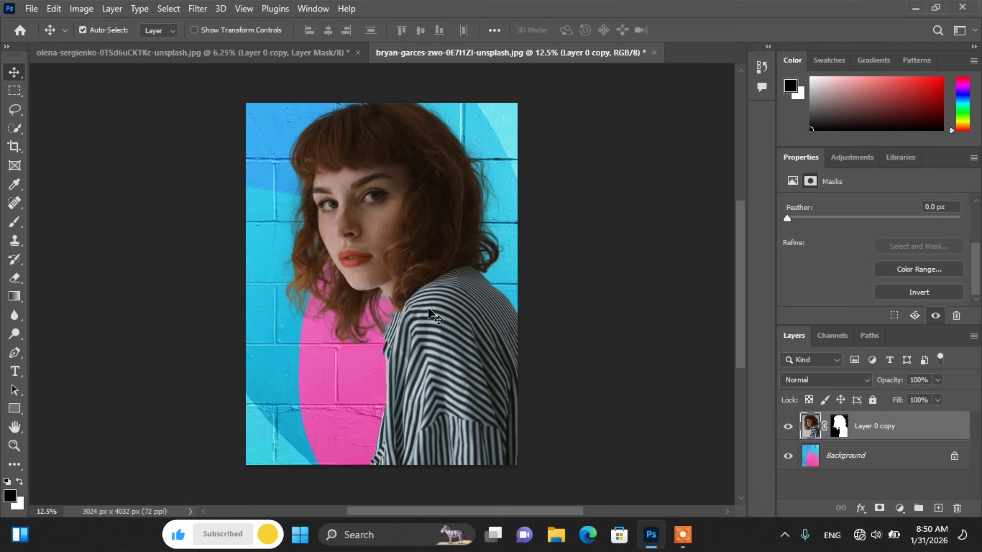
pyautogui.hotkey('ctrl', 't')
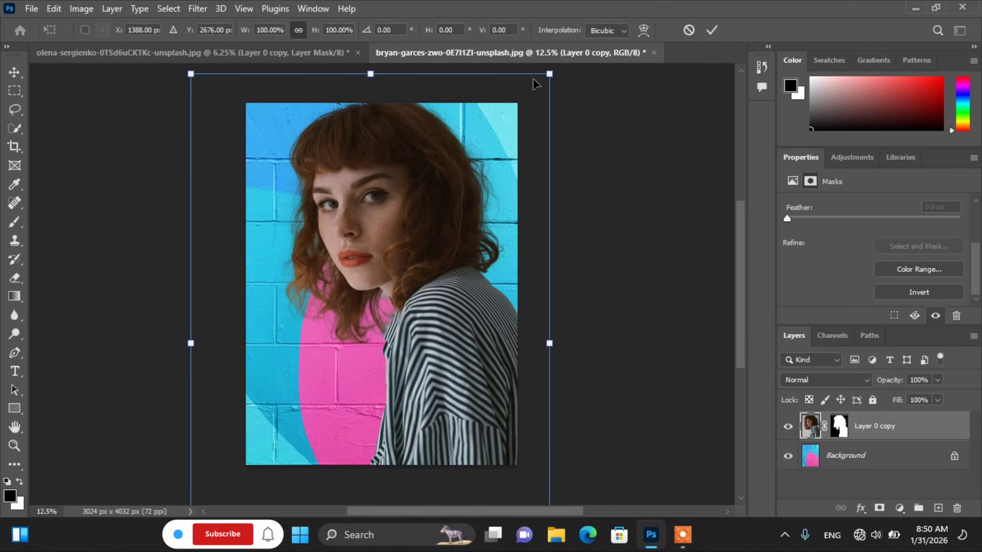
pyautogui.moveTo(549, 72); pyautogui.dragTo(490, 160)
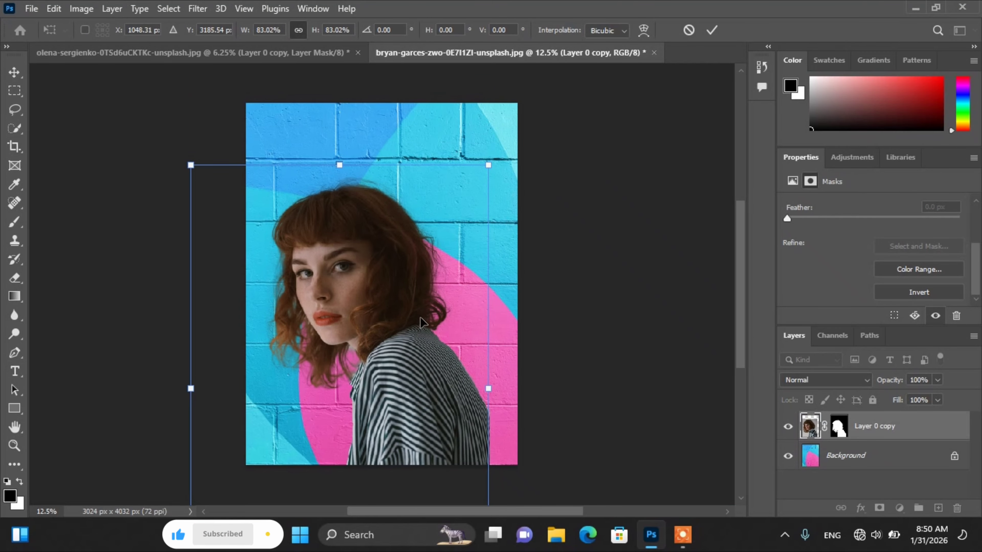
pyautogui.moveTo(395, 357); pyautogui.dragTo(421, 215)
pyautogui.scroll(2, 452, 291)
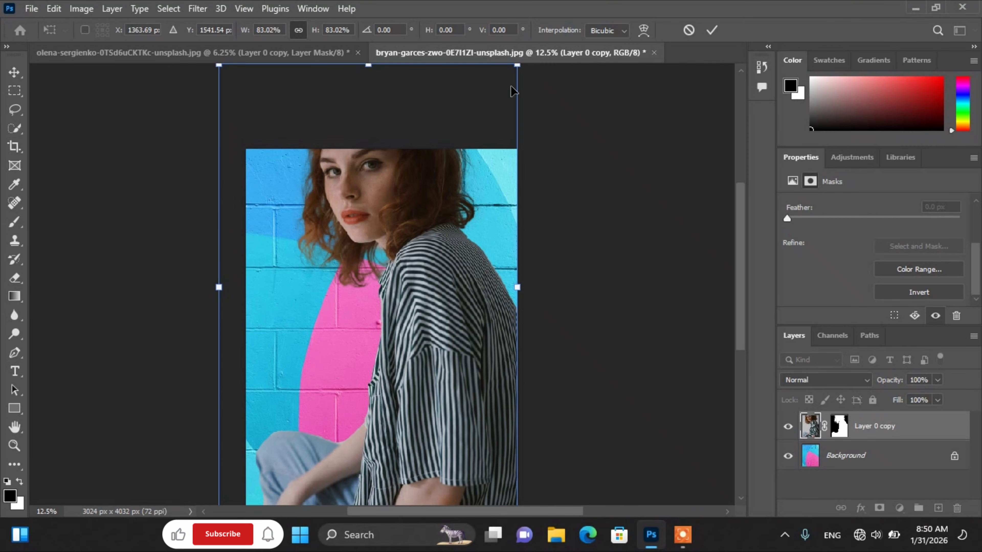
pyautogui.moveTo(519, 71); pyautogui.dragTo(442, 182)
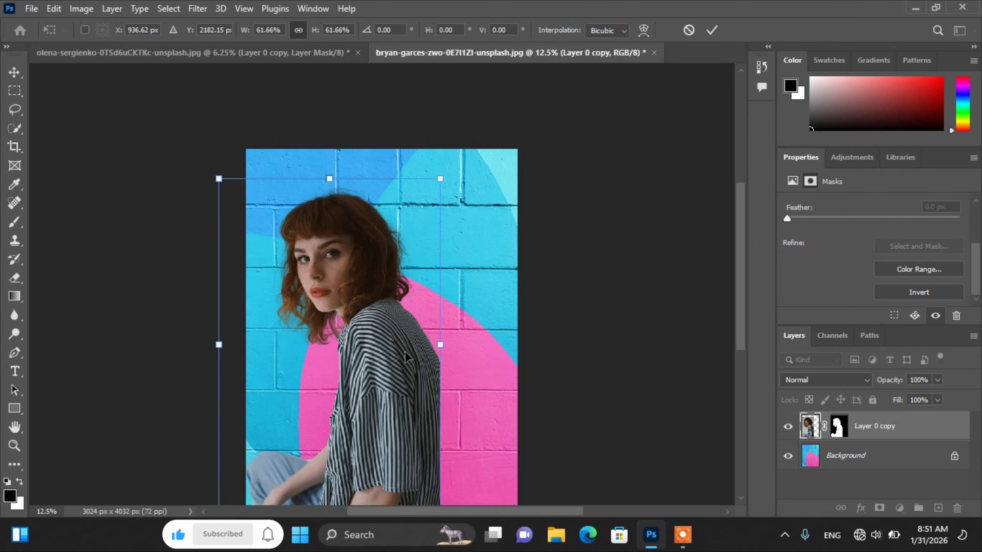
pyautogui.moveTo(404, 362); pyautogui.dragTo(476, 366)
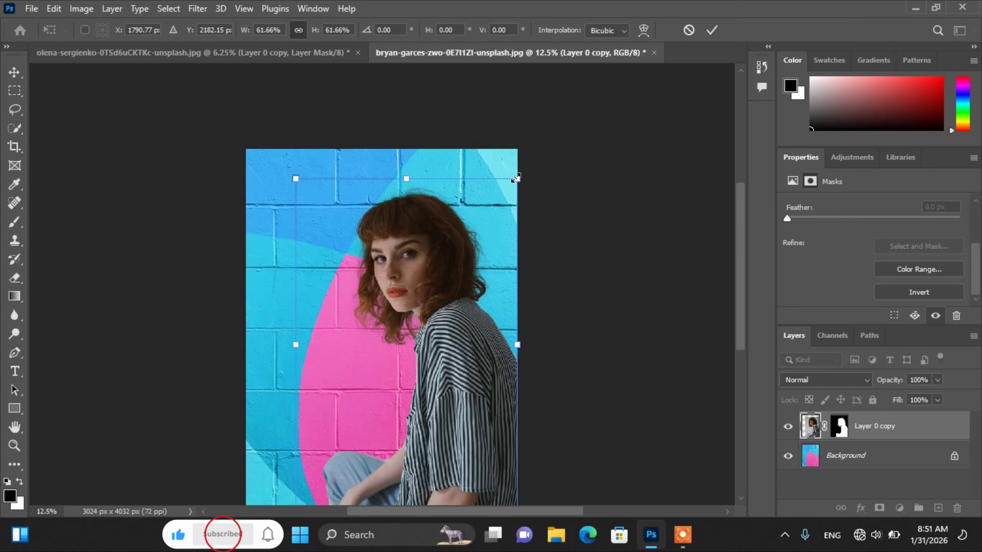
pyautogui.moveTo(516, 178); pyautogui.dragTo(496, 224)
pyautogui.moveTo(444, 371); pyautogui.dragTo(468, 371)
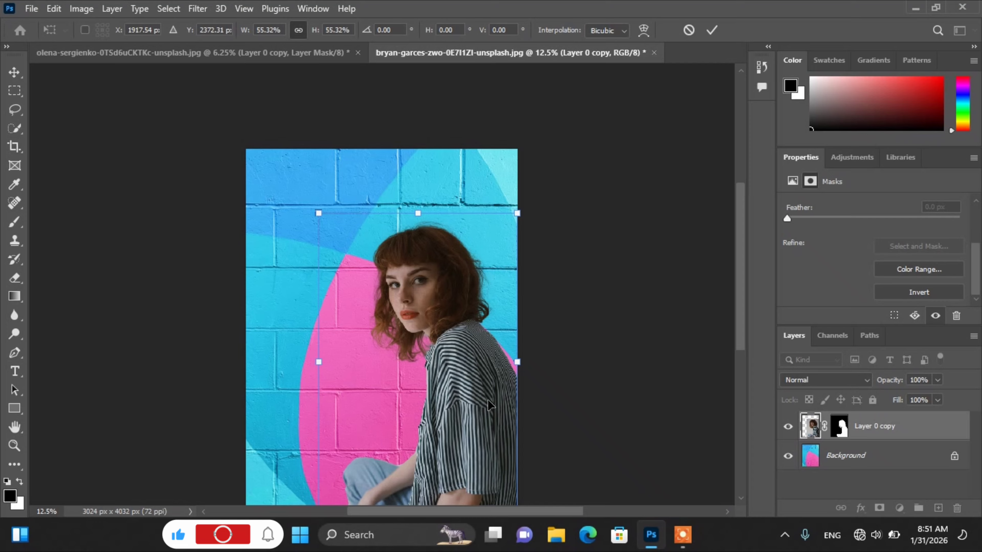
pyautogui.click(14, 72)
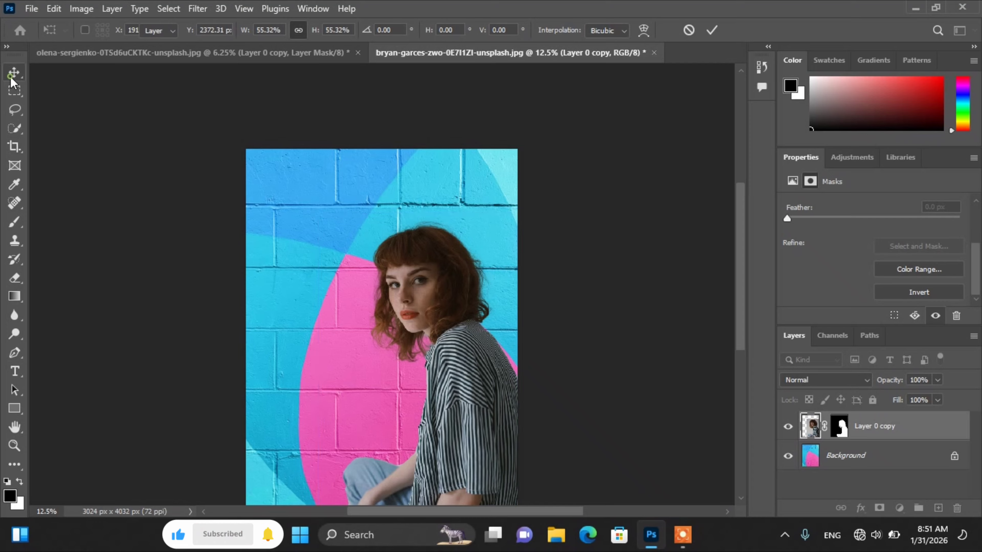
pyautogui.scroll(-2, 502, 324)
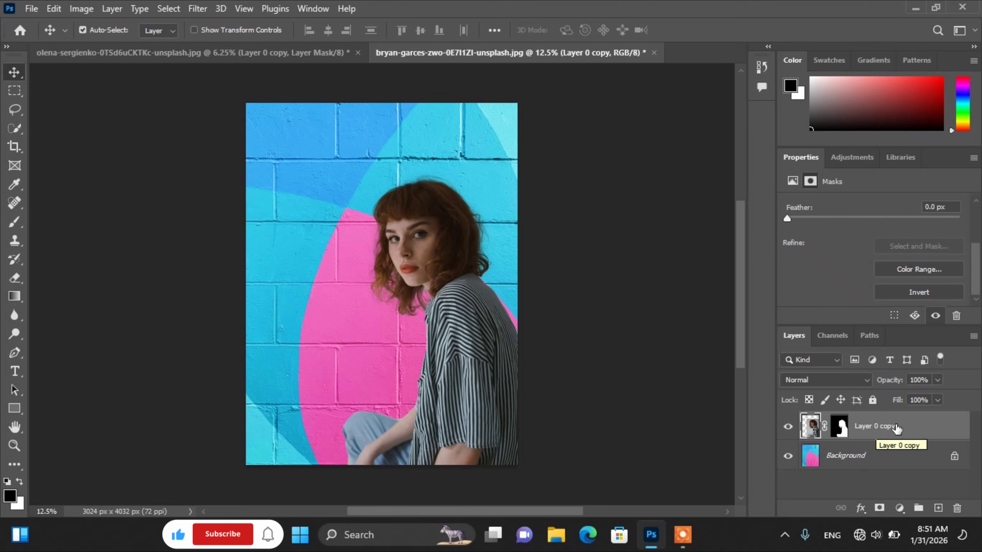
# Apply two drop shadows to the woman's layer, setting one to 100% opacity, 12 px distance and 35 px size.
pyautogui.click(917, 425)
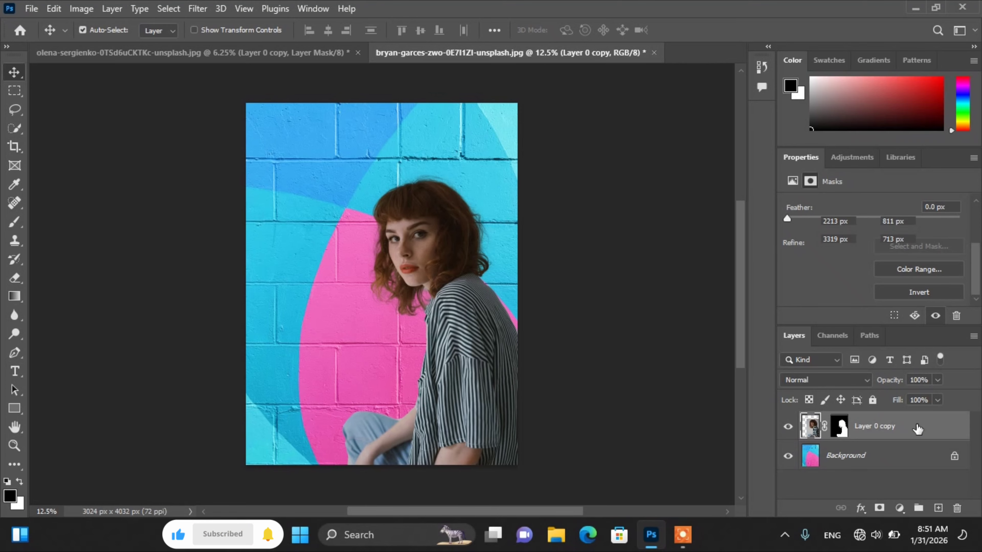
pyautogui.doubleClick(917, 427)
pyautogui.scroll(-1, 469, 350)
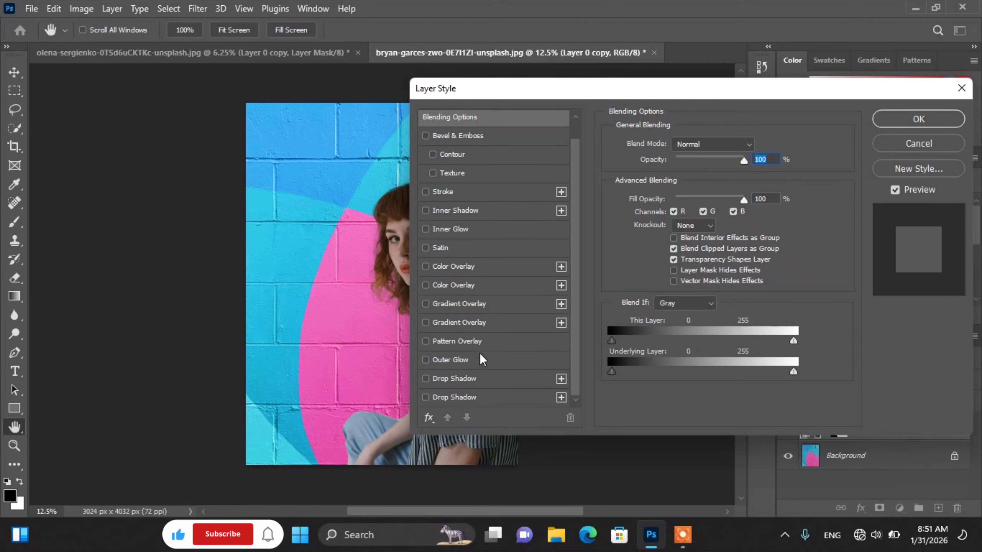
pyautogui.click(425, 378)
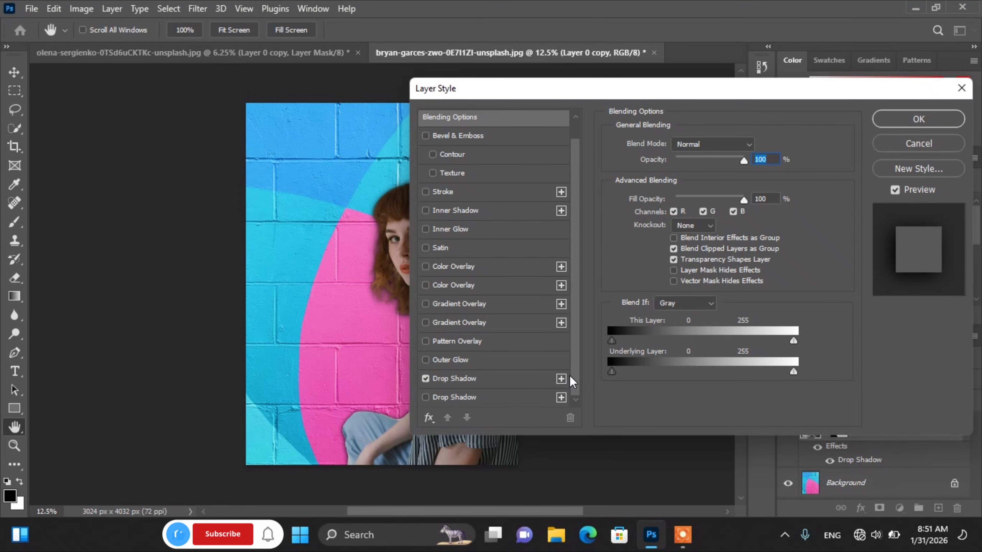
pyautogui.click(561, 378)
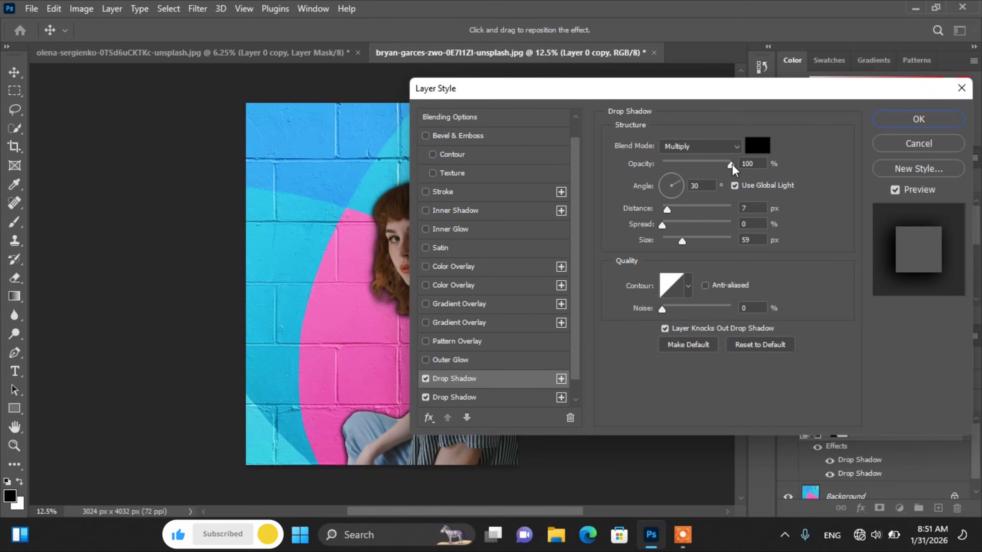
pyautogui.moveTo(729, 169); pyautogui.dragTo(750, 177)
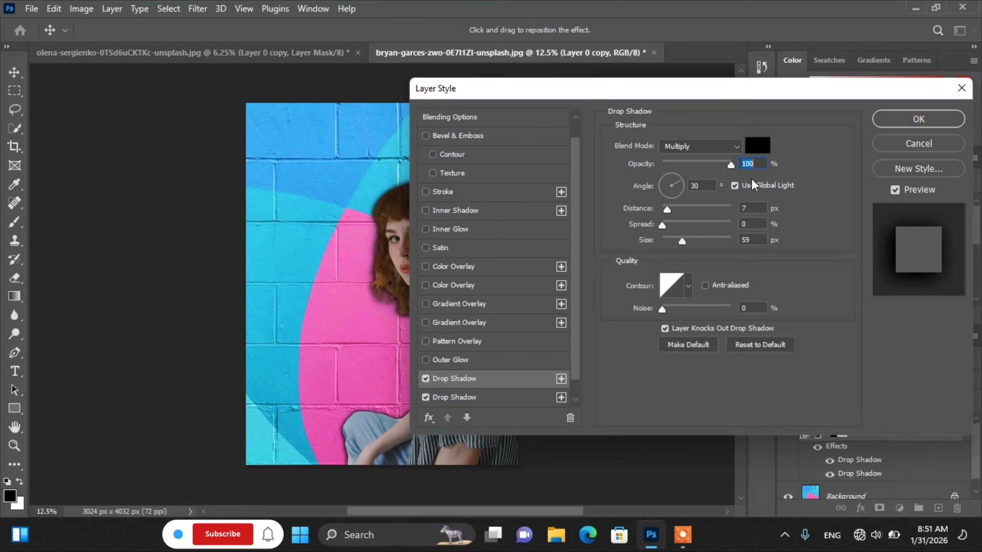
pyautogui.moveTo(666, 210); pyautogui.dragTo(677, 239)
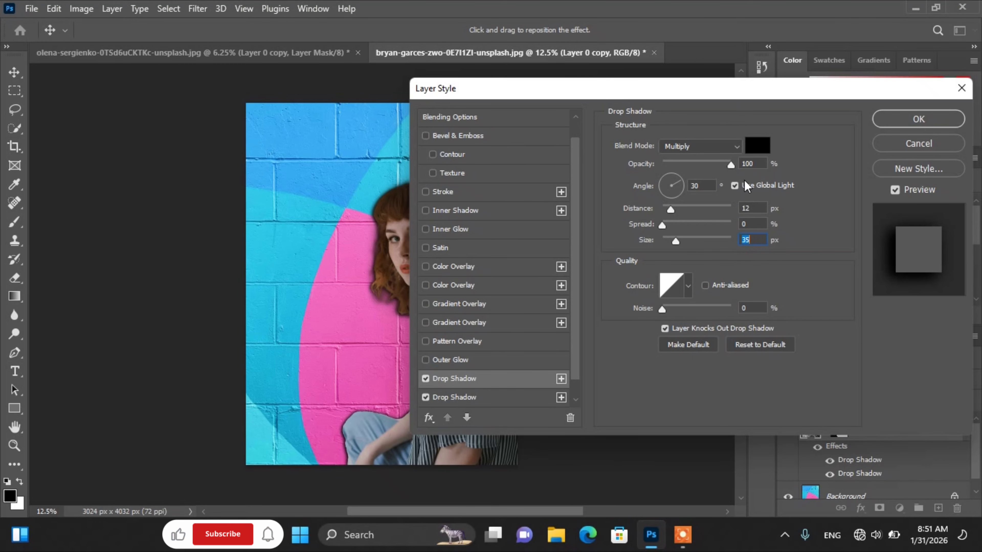
pyautogui.click(897, 123)
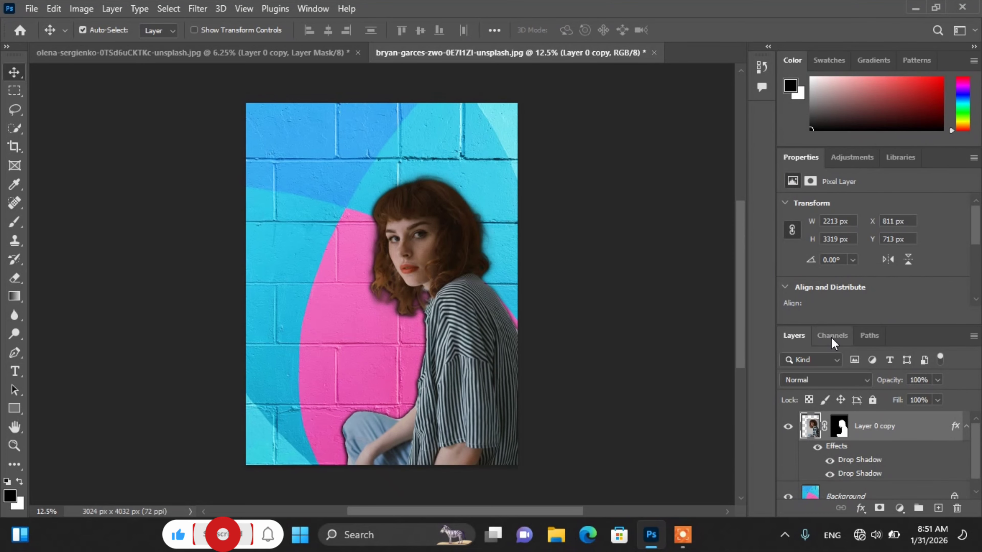
# Add a Levels adjustment layer and clip it to the woman's layer.
pyautogui.click(847, 159)
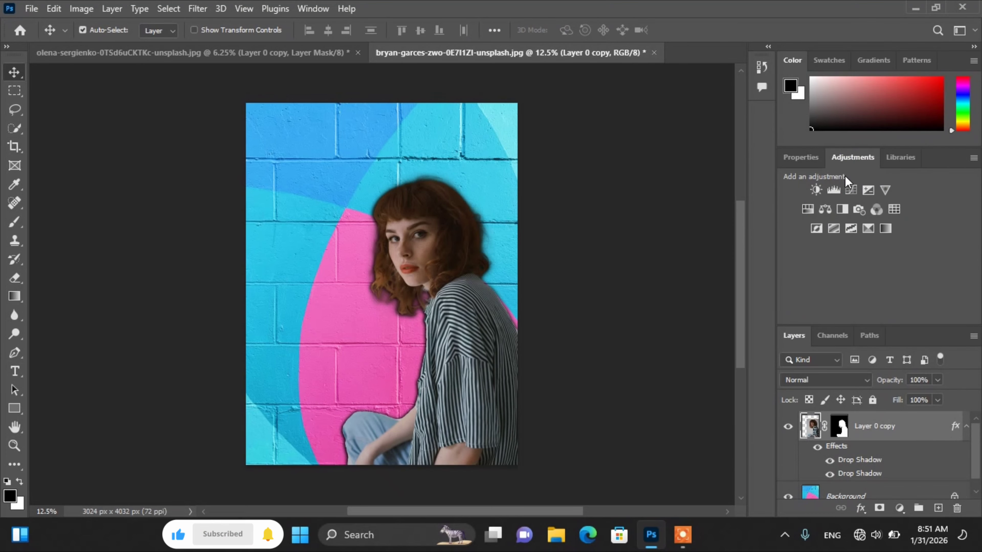
pyautogui.click(832, 192)
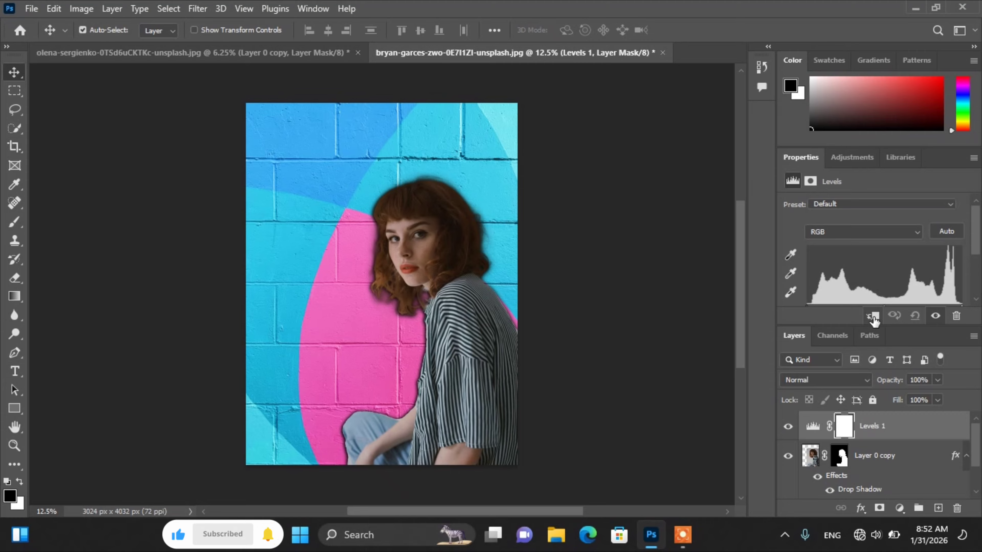
pyautogui.scroll(-2, 865, 291)
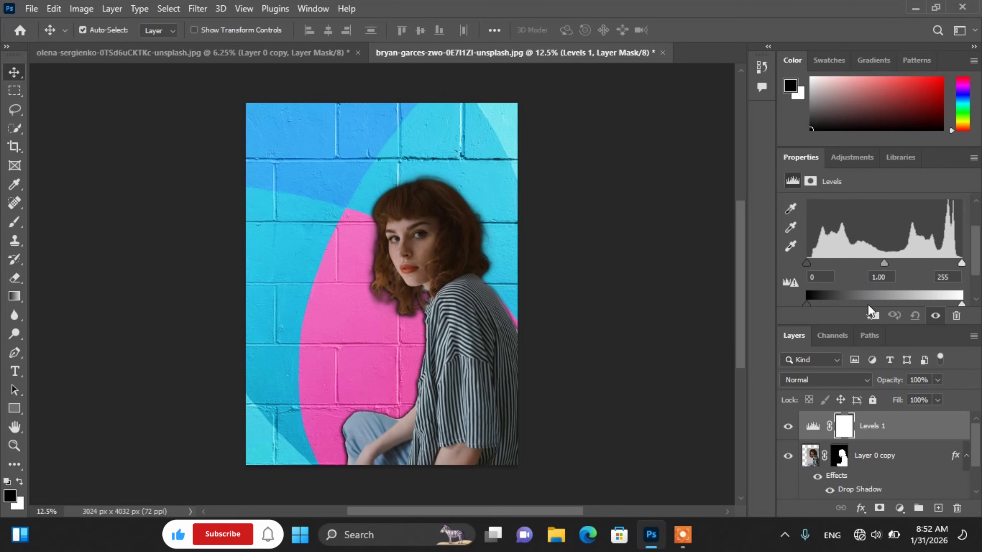
pyautogui.moveTo(808, 304); pyautogui.dragTo(755, 309)
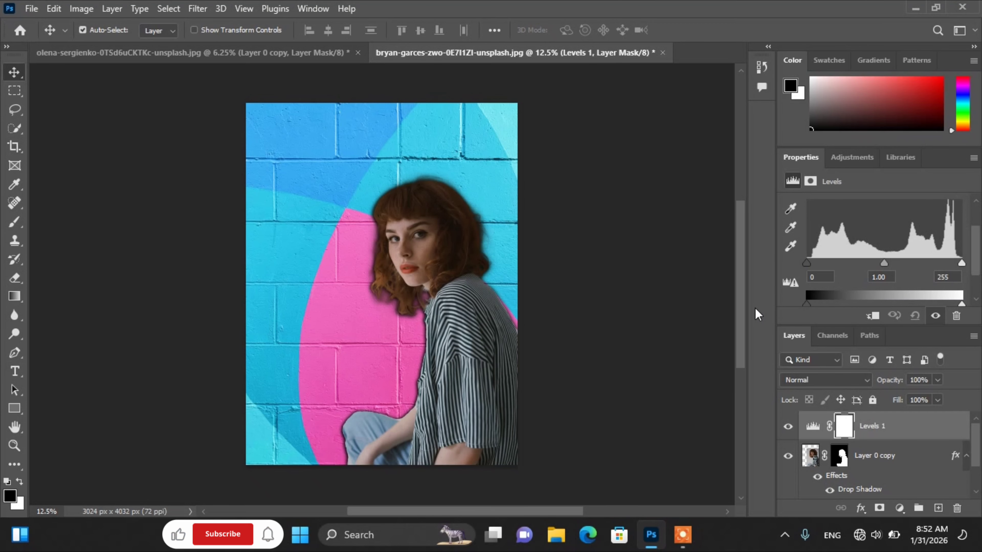
pyautogui.click(872, 315)
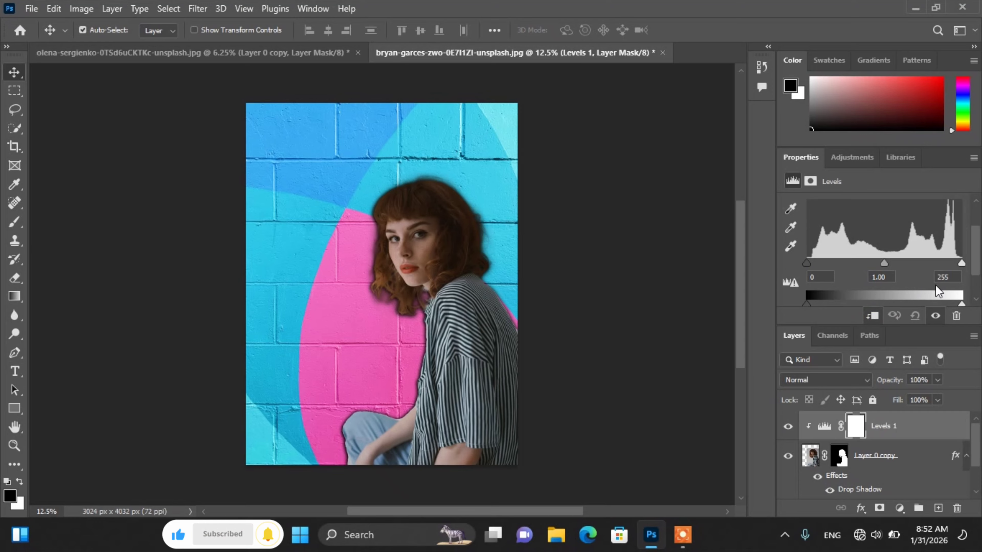
# Set the Levels input to black 9, midtone 1.11 and white 242, and slightly lower the output white point.
pyautogui.moveTo(806, 301)
pyautogui.mouseDown()
pyautogui.moveTo(827, 293)
pyautogui.moveTo(789, 298)
pyautogui.mouseUp()
pyautogui.moveTo(962, 304)
pyautogui.mouseDown()
pyautogui.moveTo(946, 306)
pyautogui.moveTo(955, 303)
pyautogui.mouseUp()
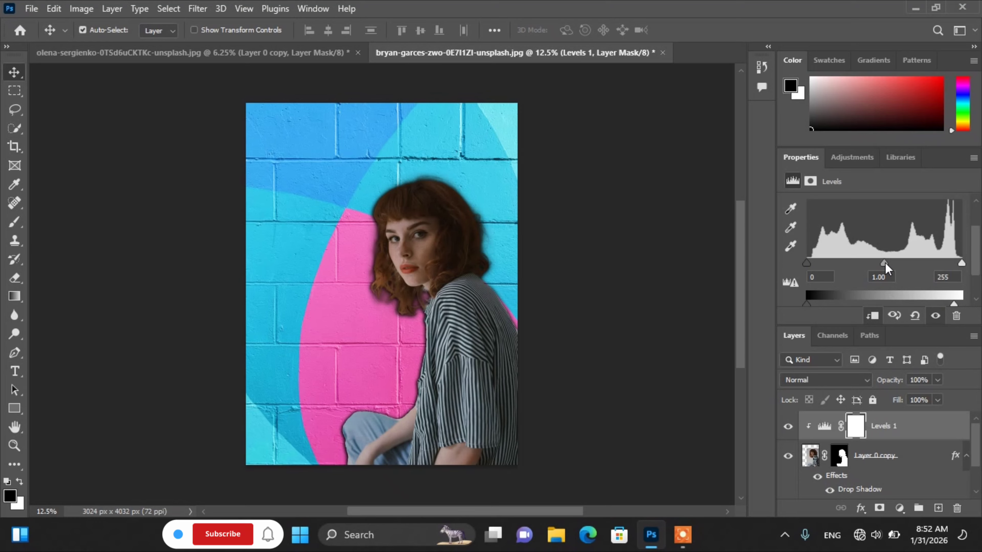
pyautogui.moveTo(884, 264); pyautogui.dragTo(878, 265)
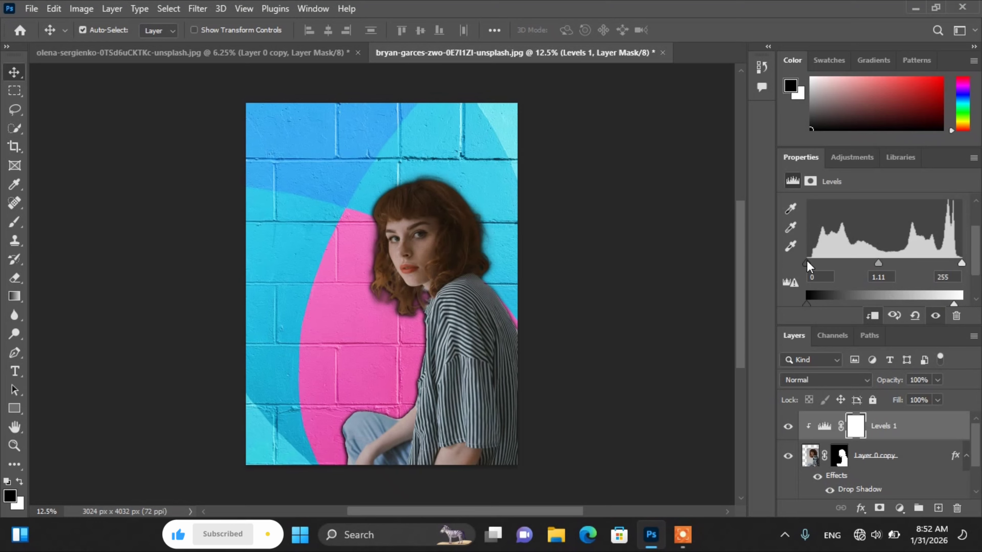
pyautogui.moveTo(807, 262); pyautogui.dragTo(813, 261)
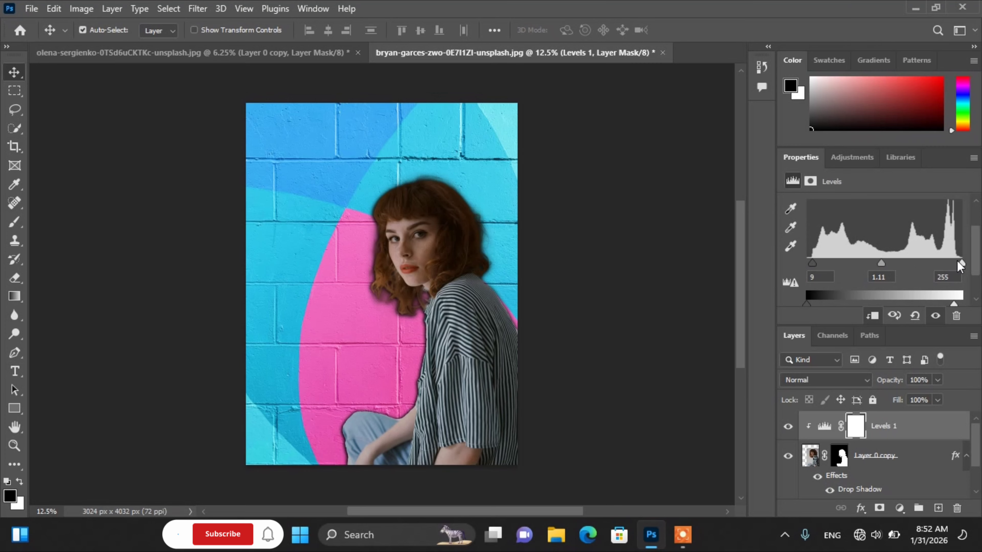
pyautogui.moveTo(957, 263); pyautogui.dragTo(954, 263)
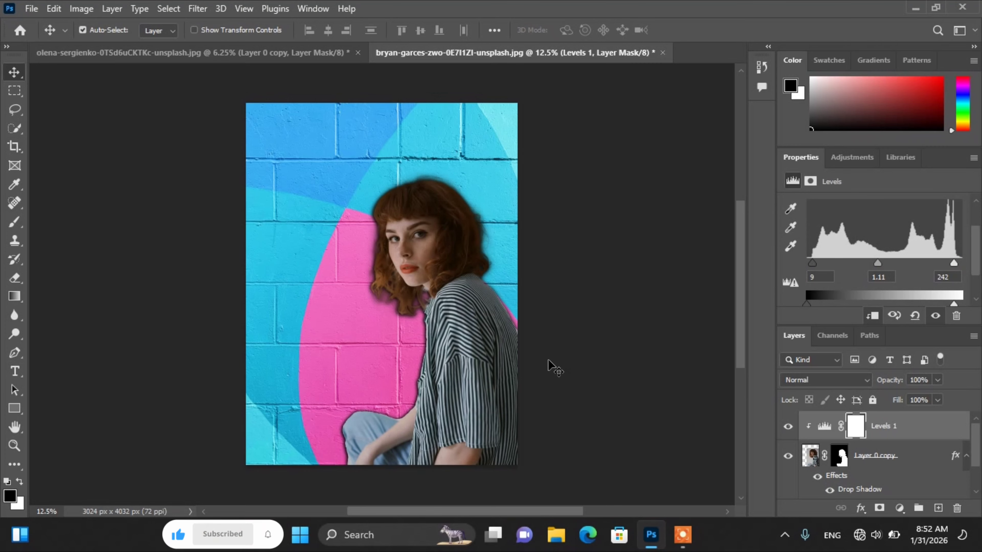
pyautogui.scroll(-5, 464, 317)
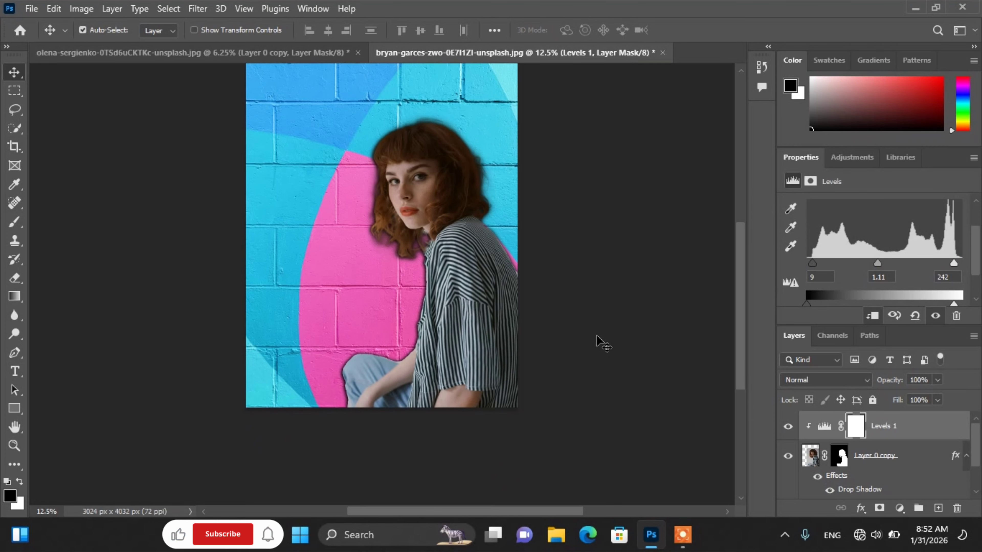
pyautogui.scroll(3, 584, 325)
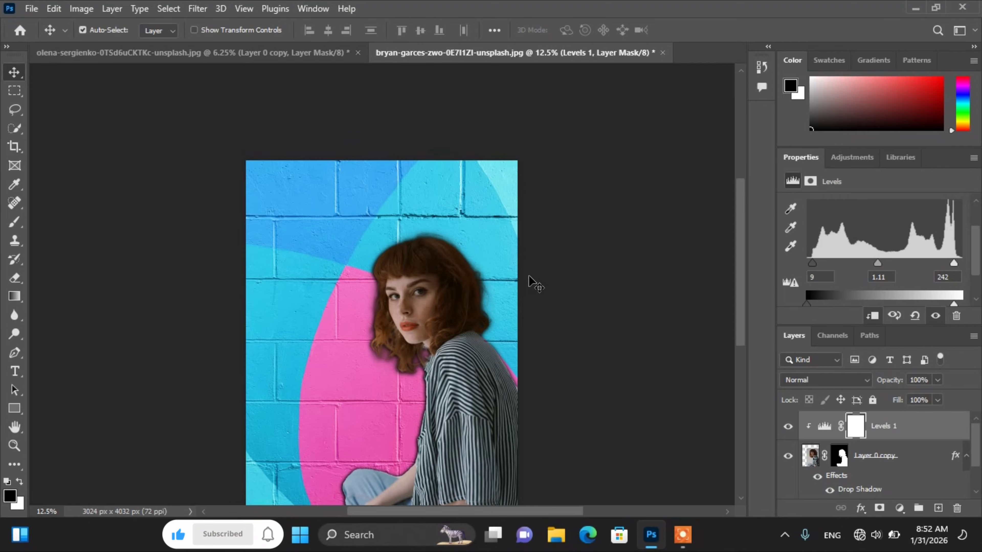